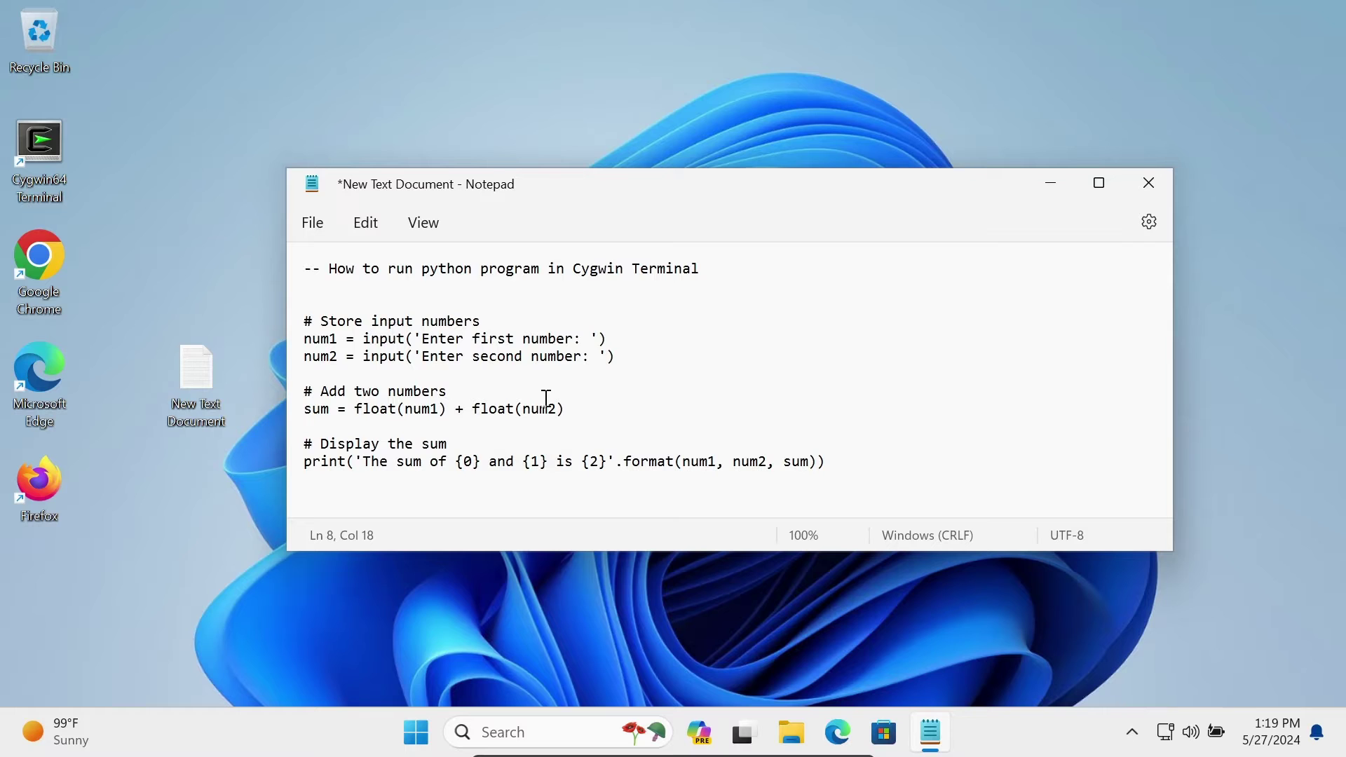
Check the python and python3 versions in a Cygwin terminal, then close the terminal
drag(859, 471, 397, 336)
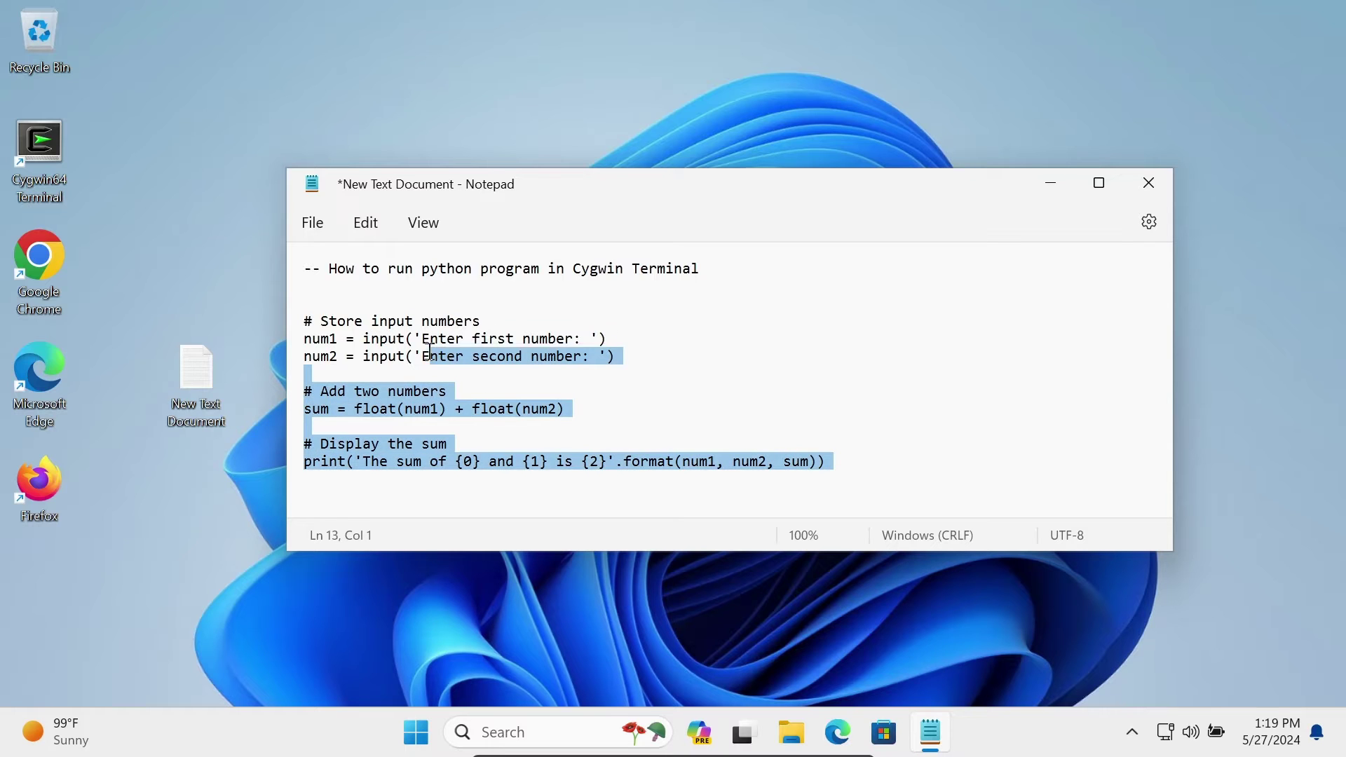
click(624, 313)
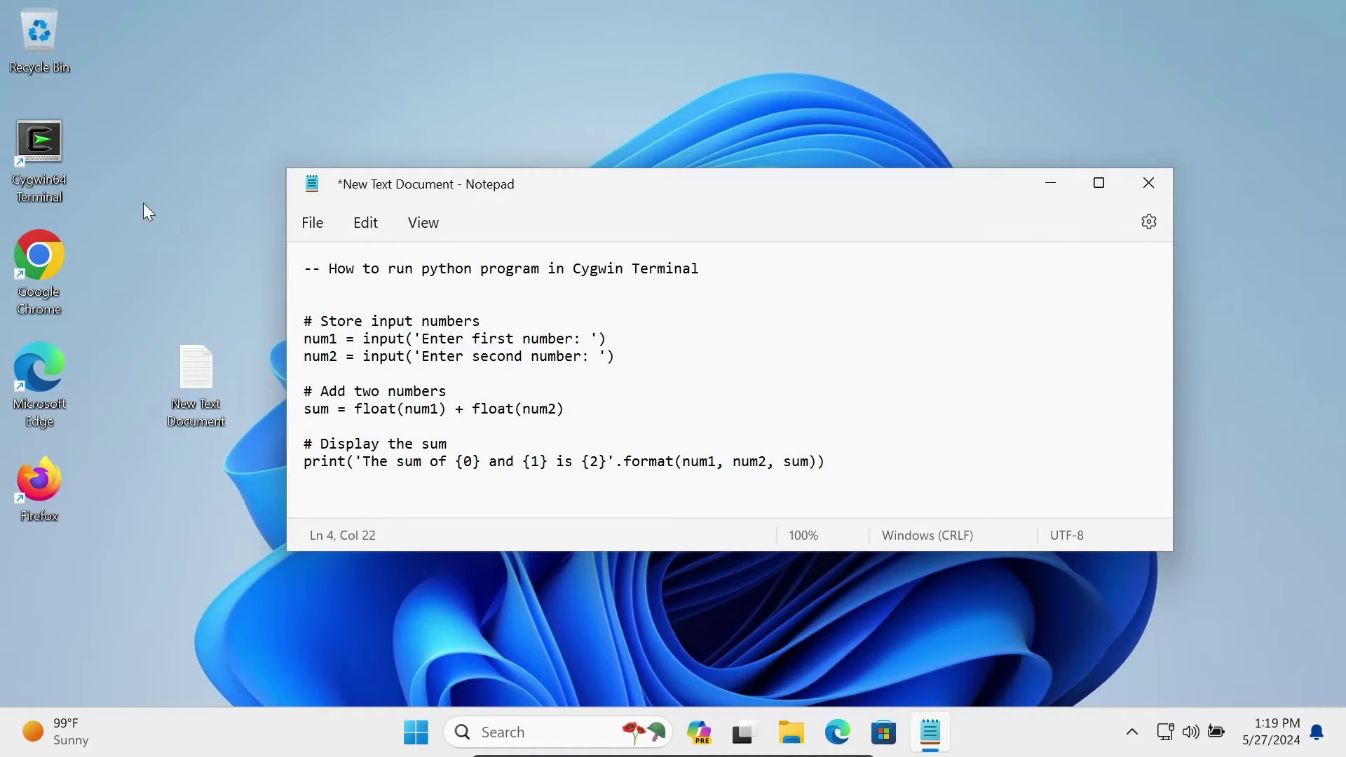
double_click(43, 152)
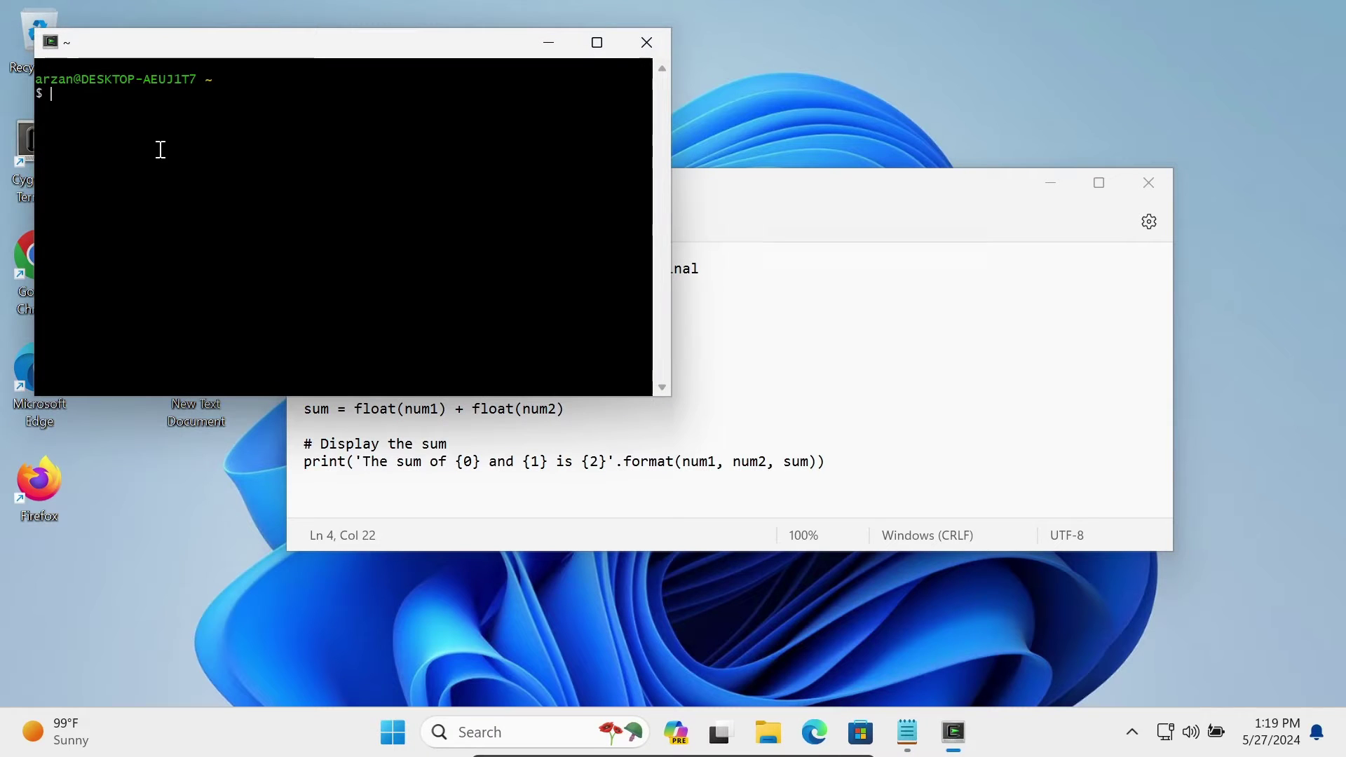
text(pyth)
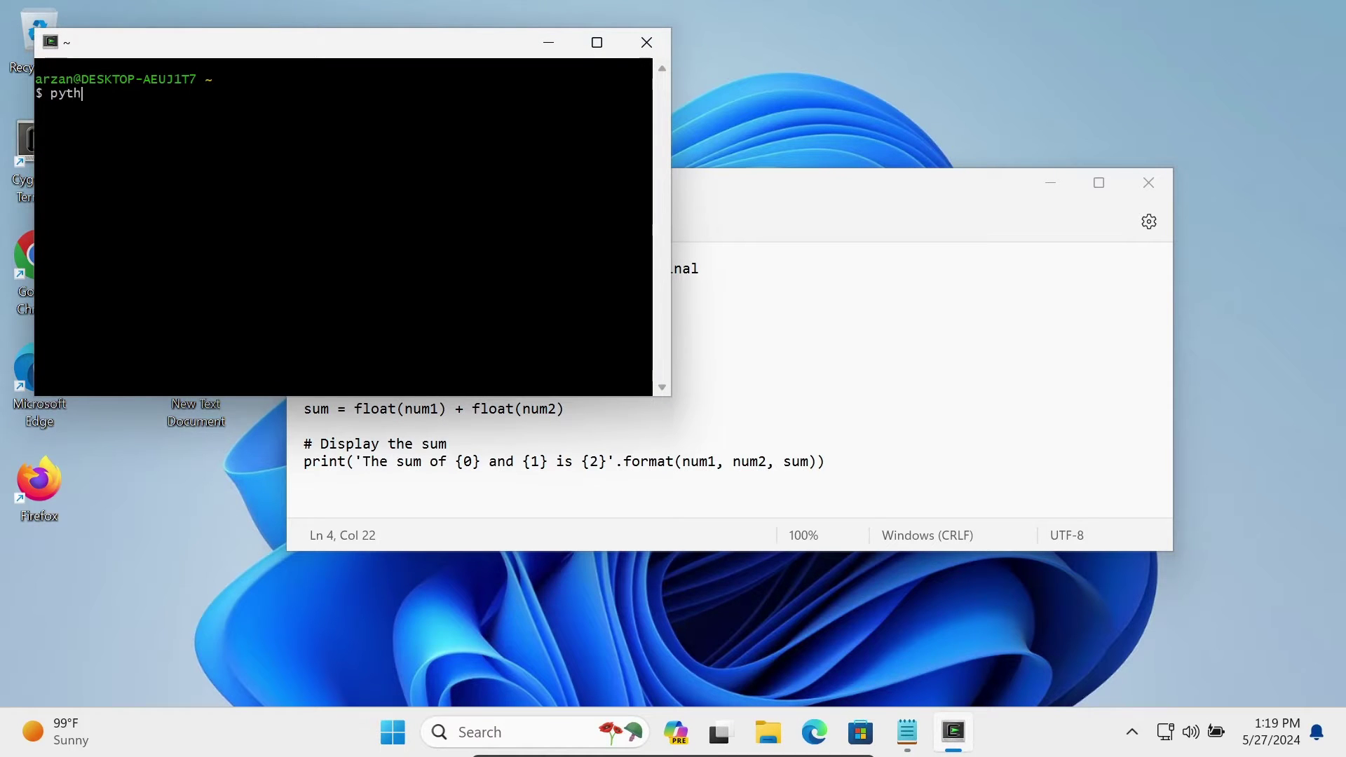
text(on --ve)
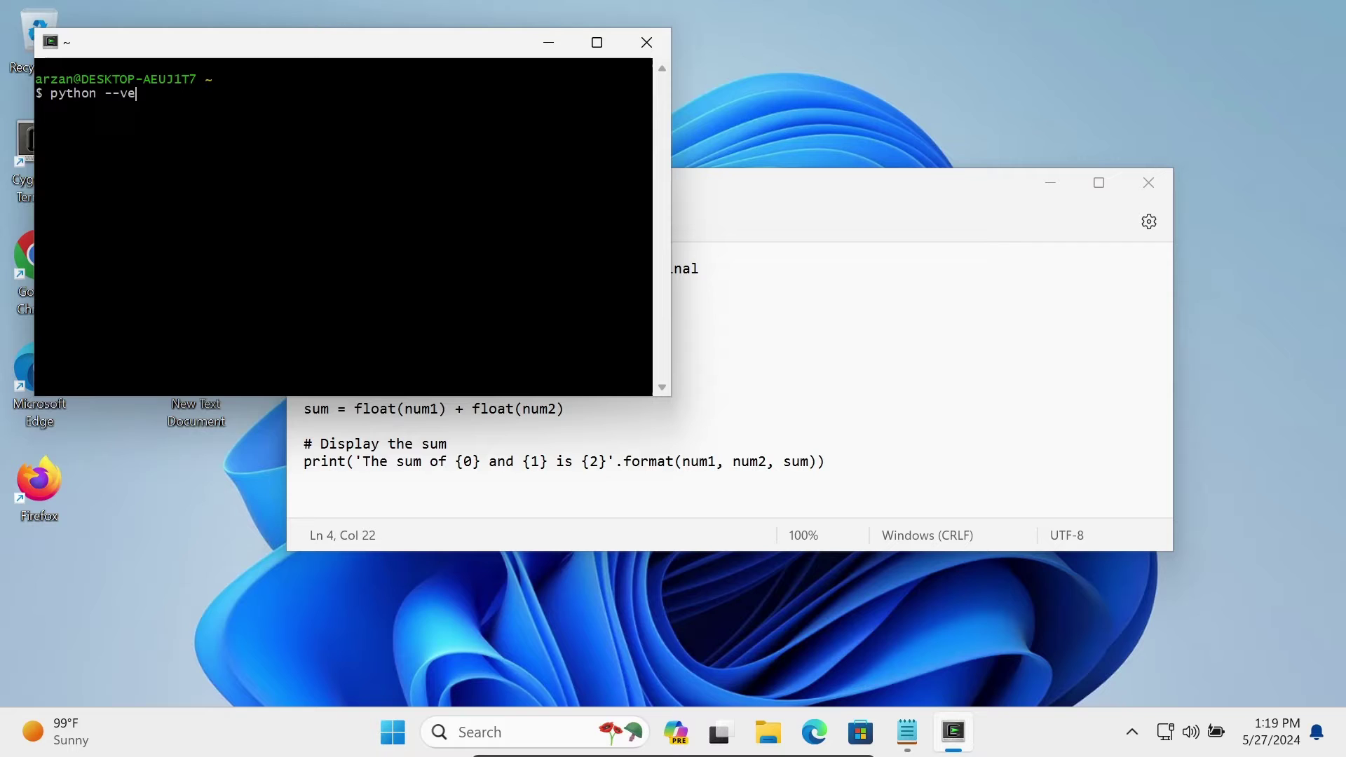
text(rsion)
key(Return)
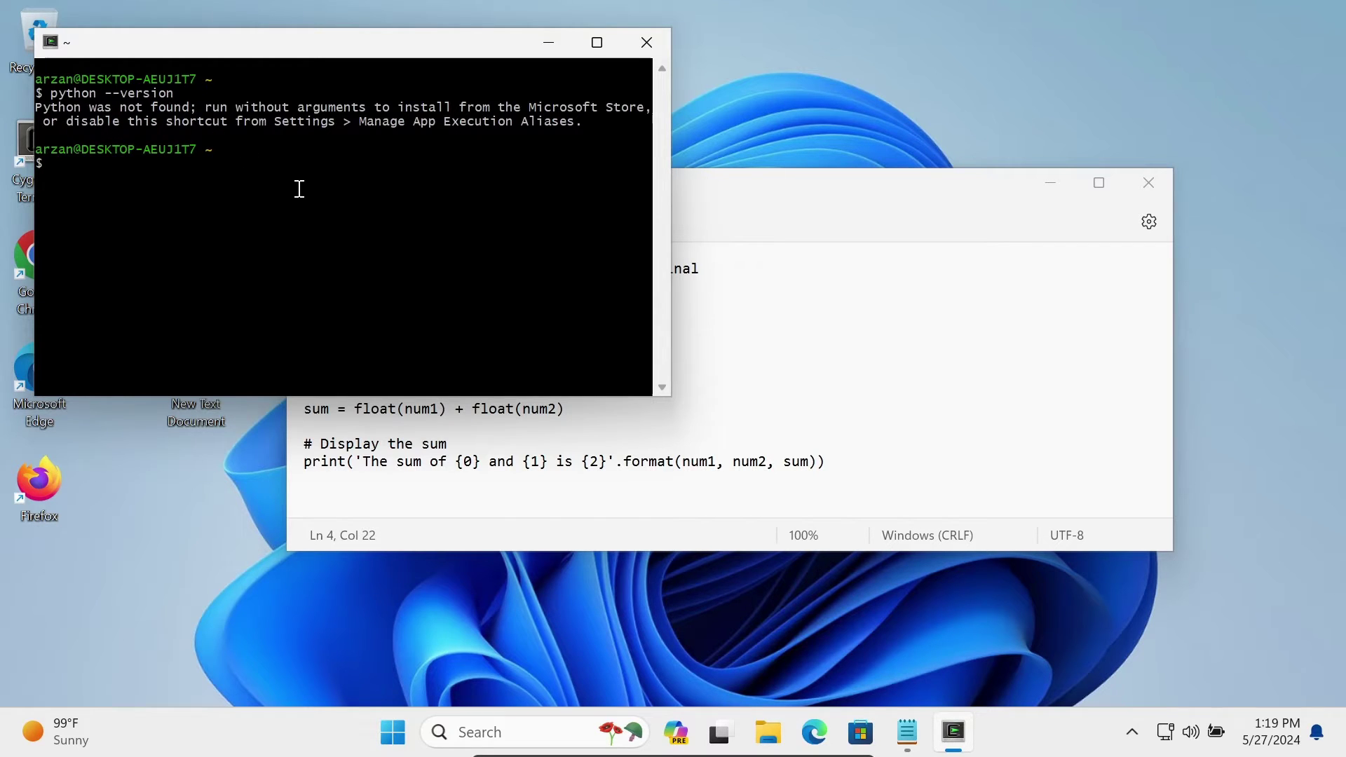
key(Up)
key(Left)
key(Left)
key(Left)
text(3)
key(Return)
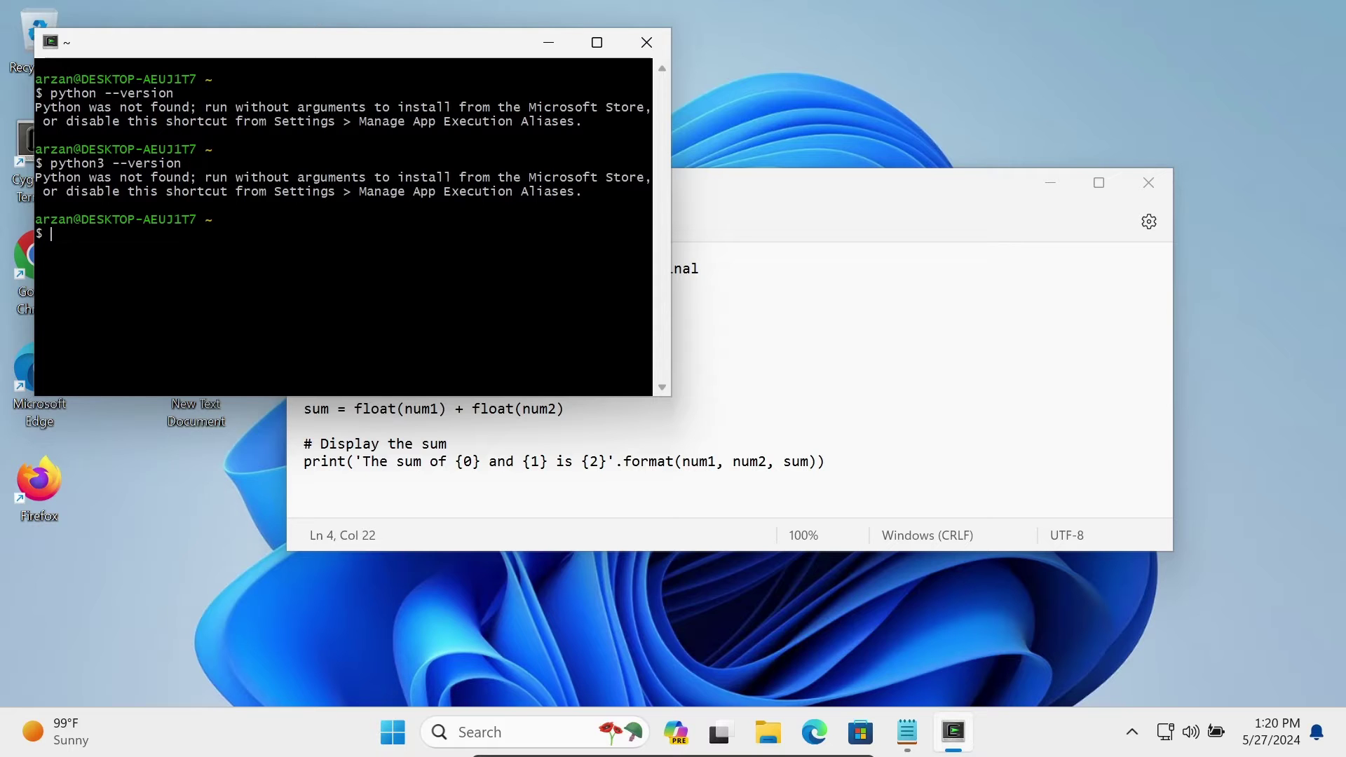
click(645, 44)
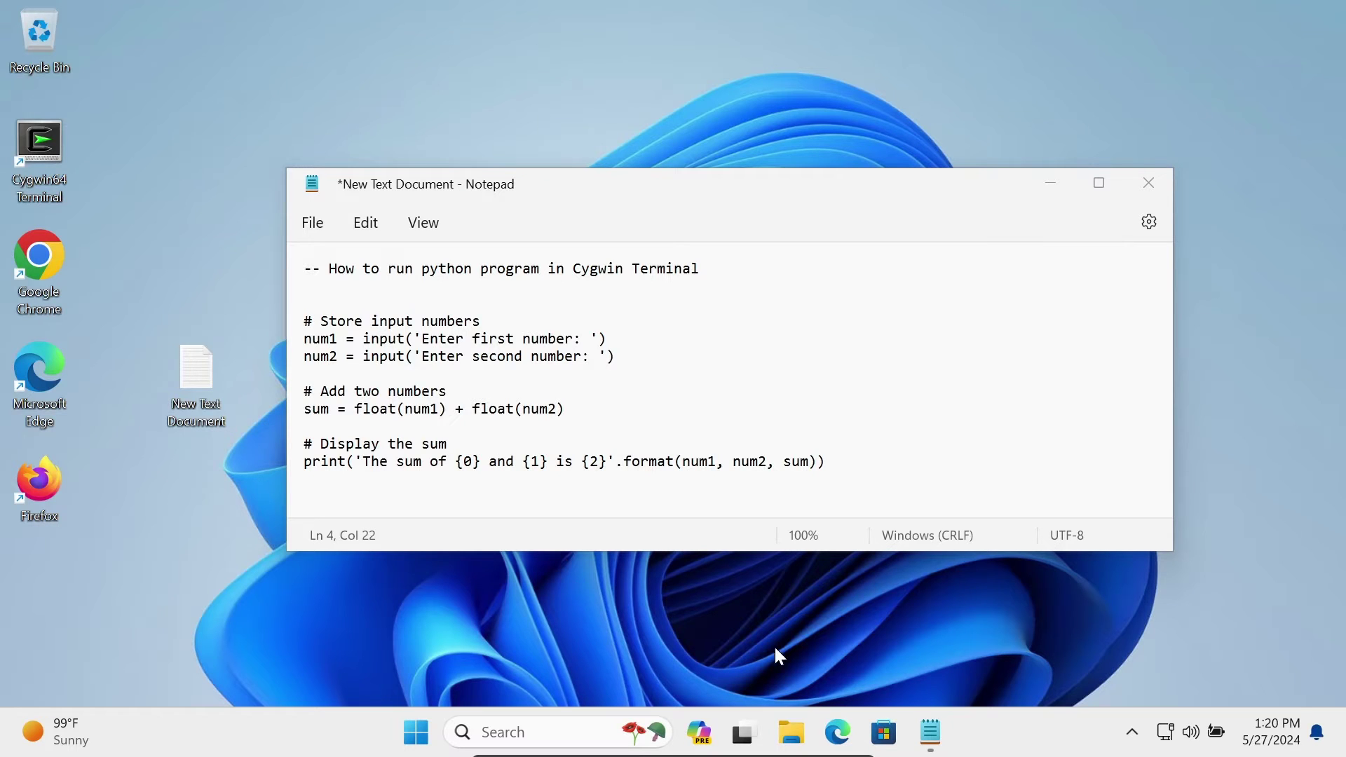
Run setup-x86_64 from Downloads in File Explorer and approve the UAC prompt
click(791, 731)
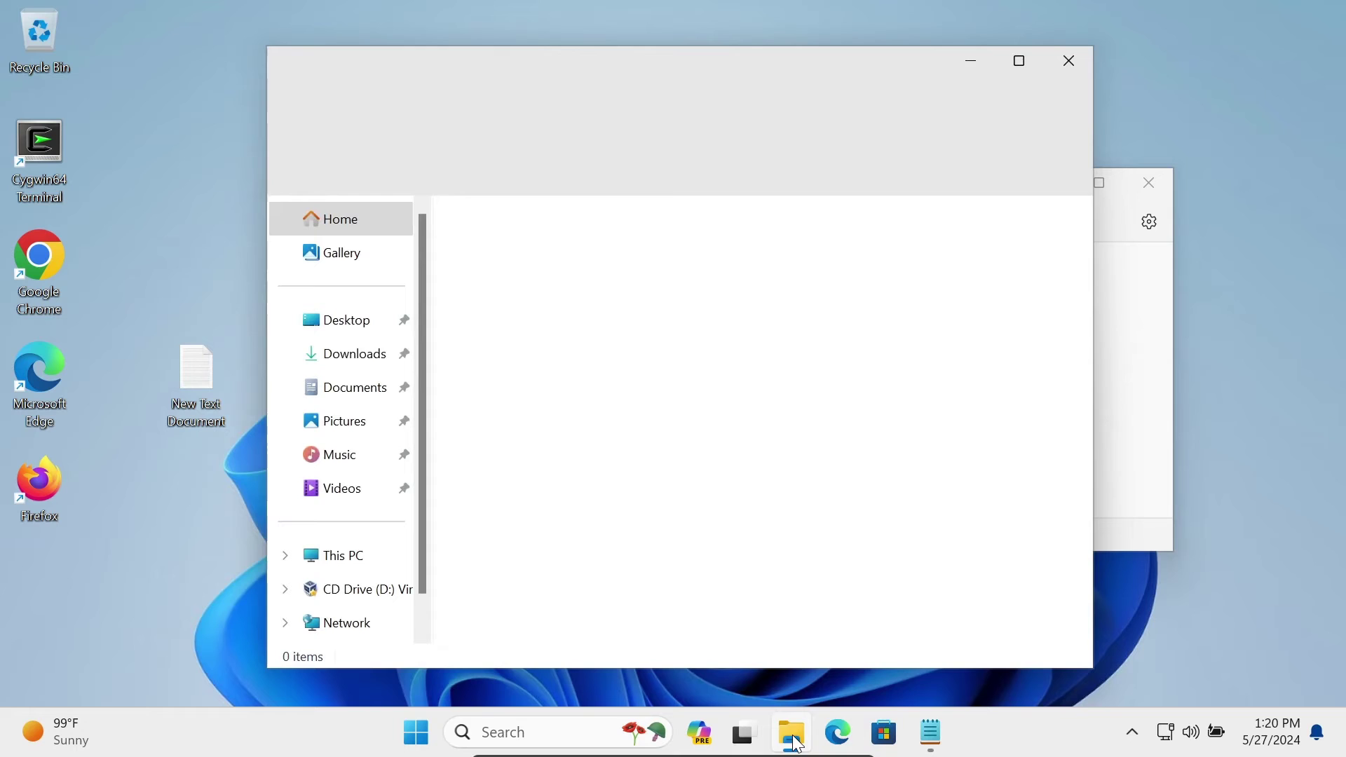
click(341, 353)
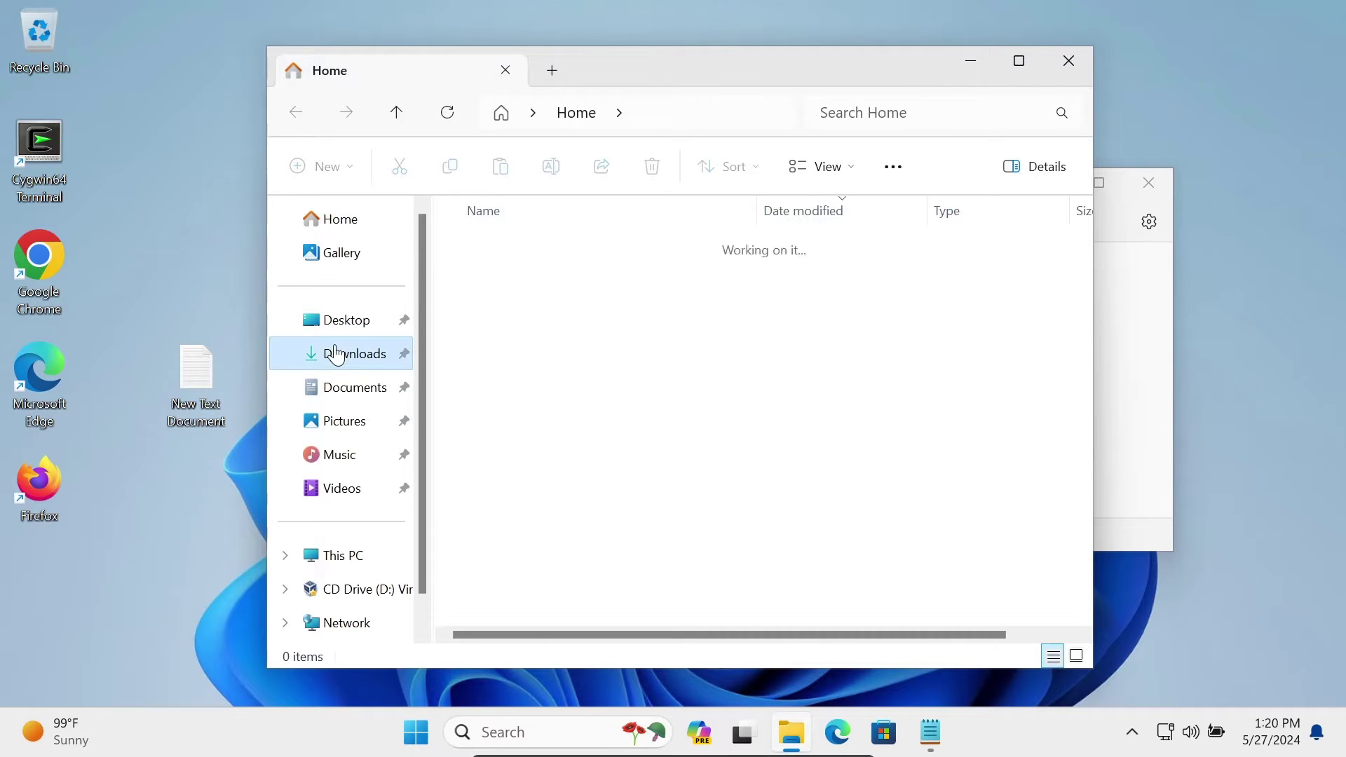
mouse_move(510, 307)
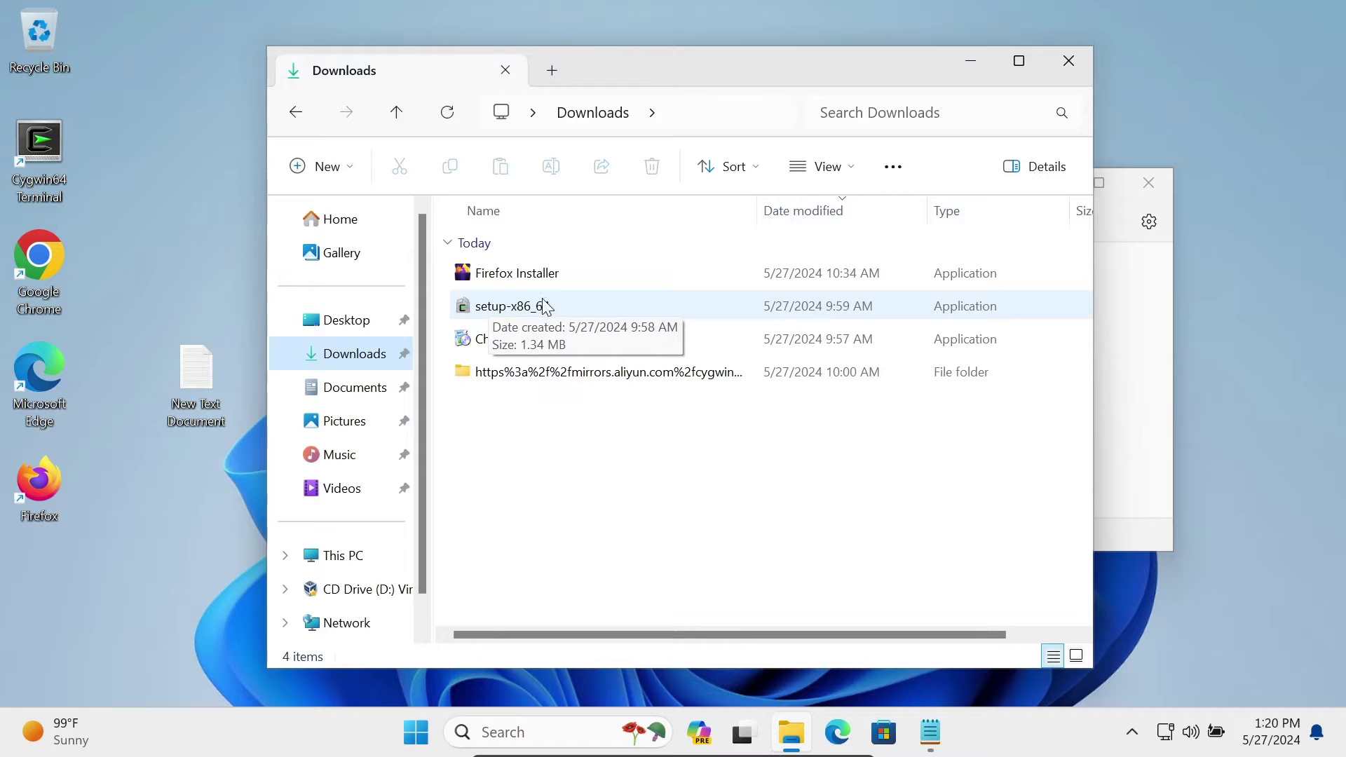
double_click(515, 307)
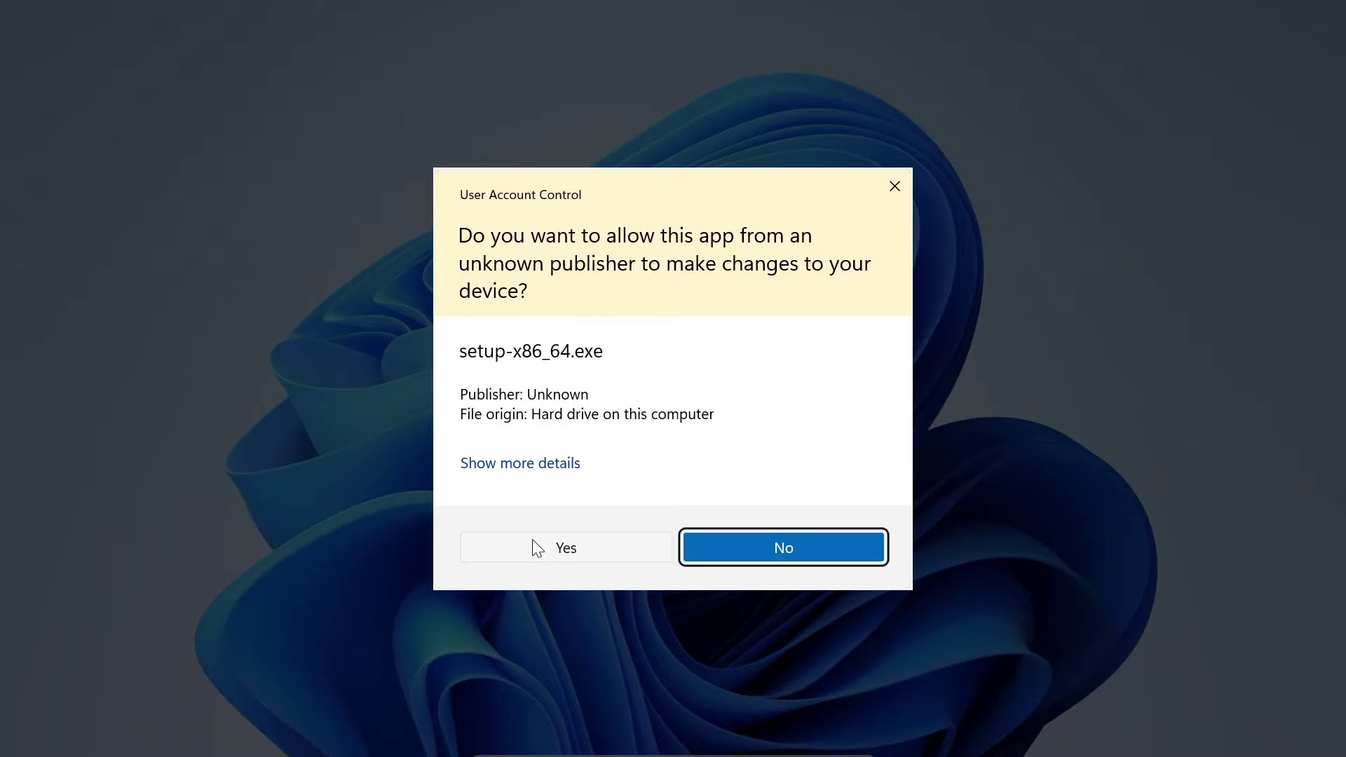
click(532, 548)
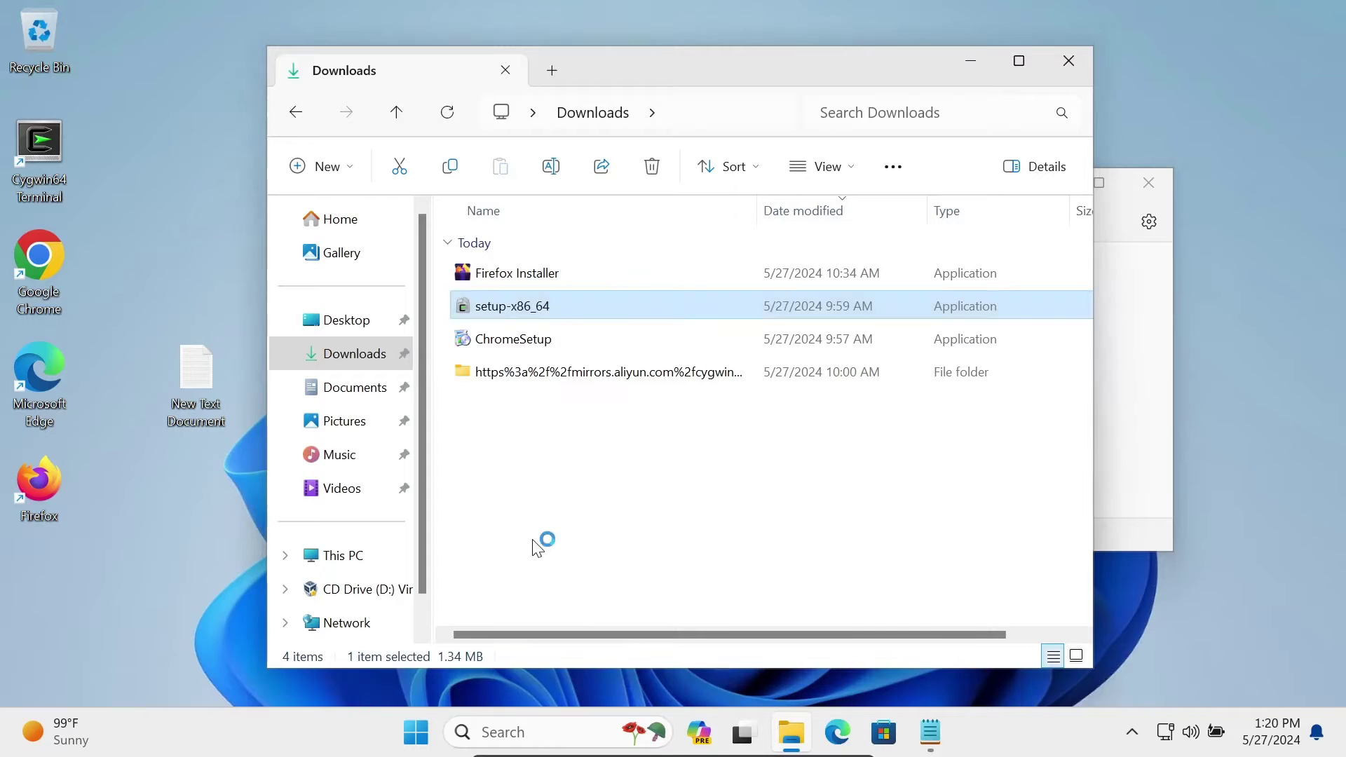
Keep the default install type, C:\cygwin64 directory and system proxy, and use mirrors.aliyun.com
click(1065, 48)
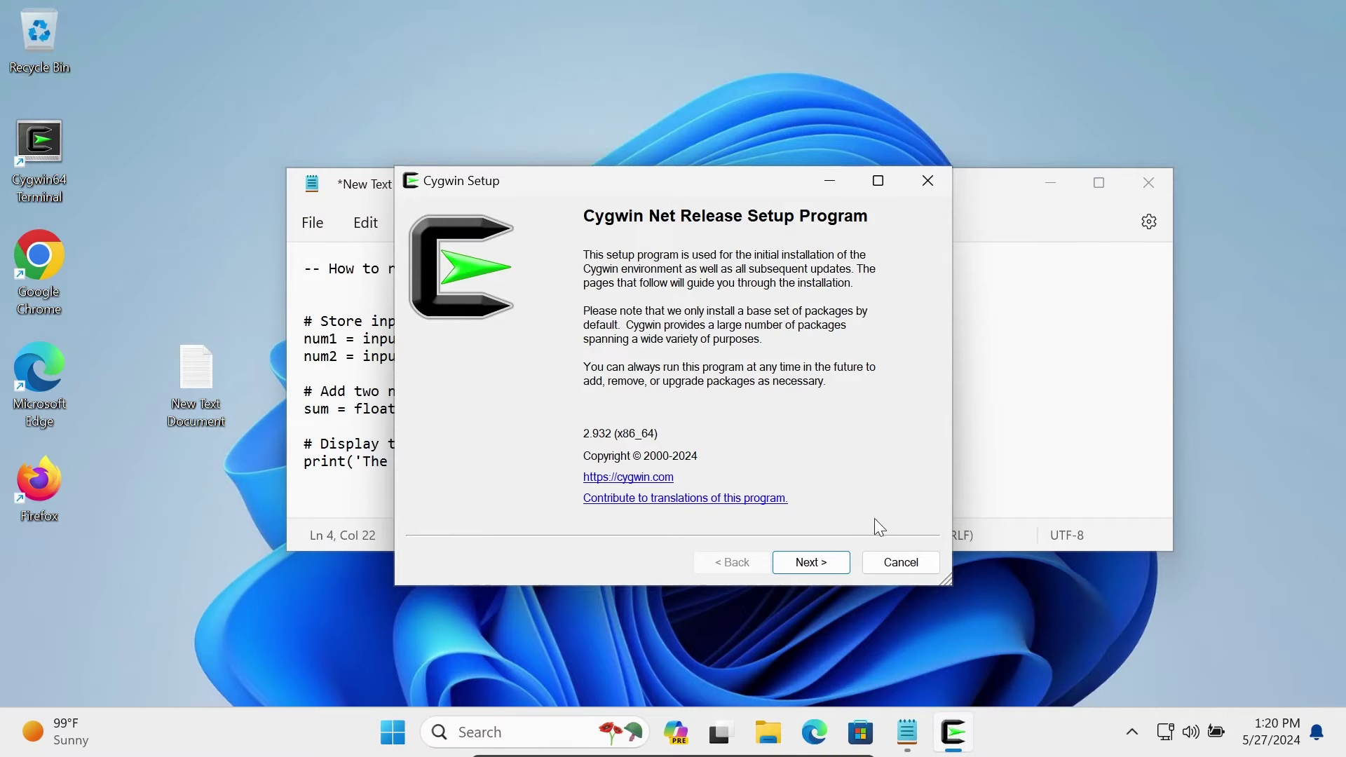
click(806, 563)
click(798, 562)
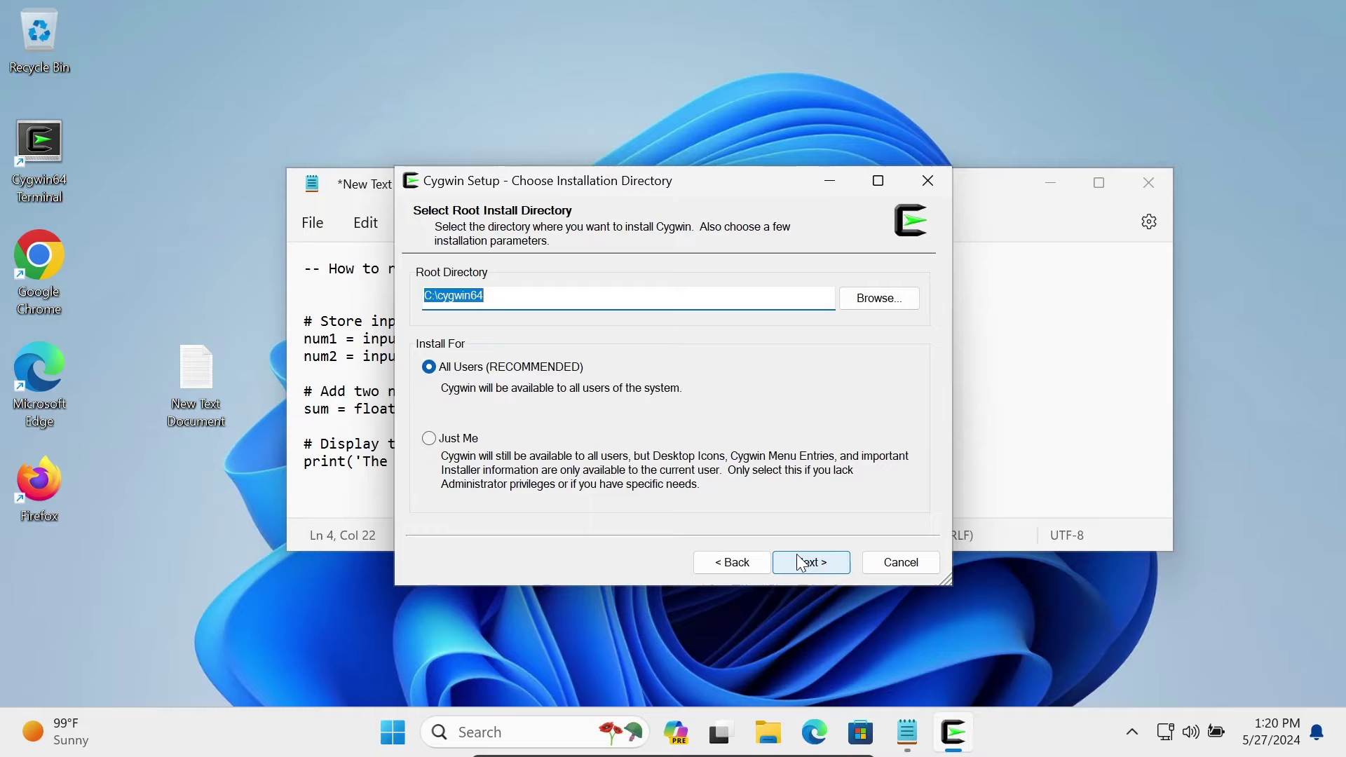
click(796, 556)
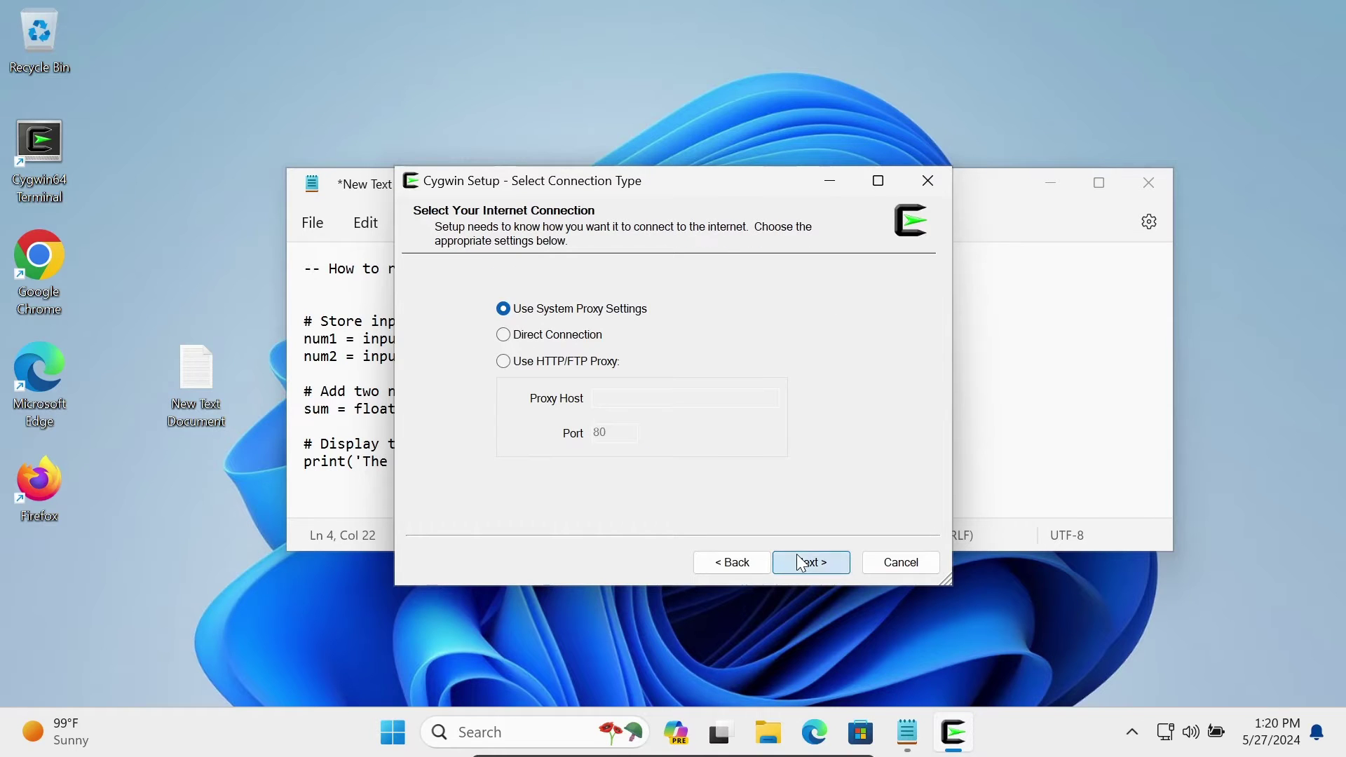
click(795, 562)
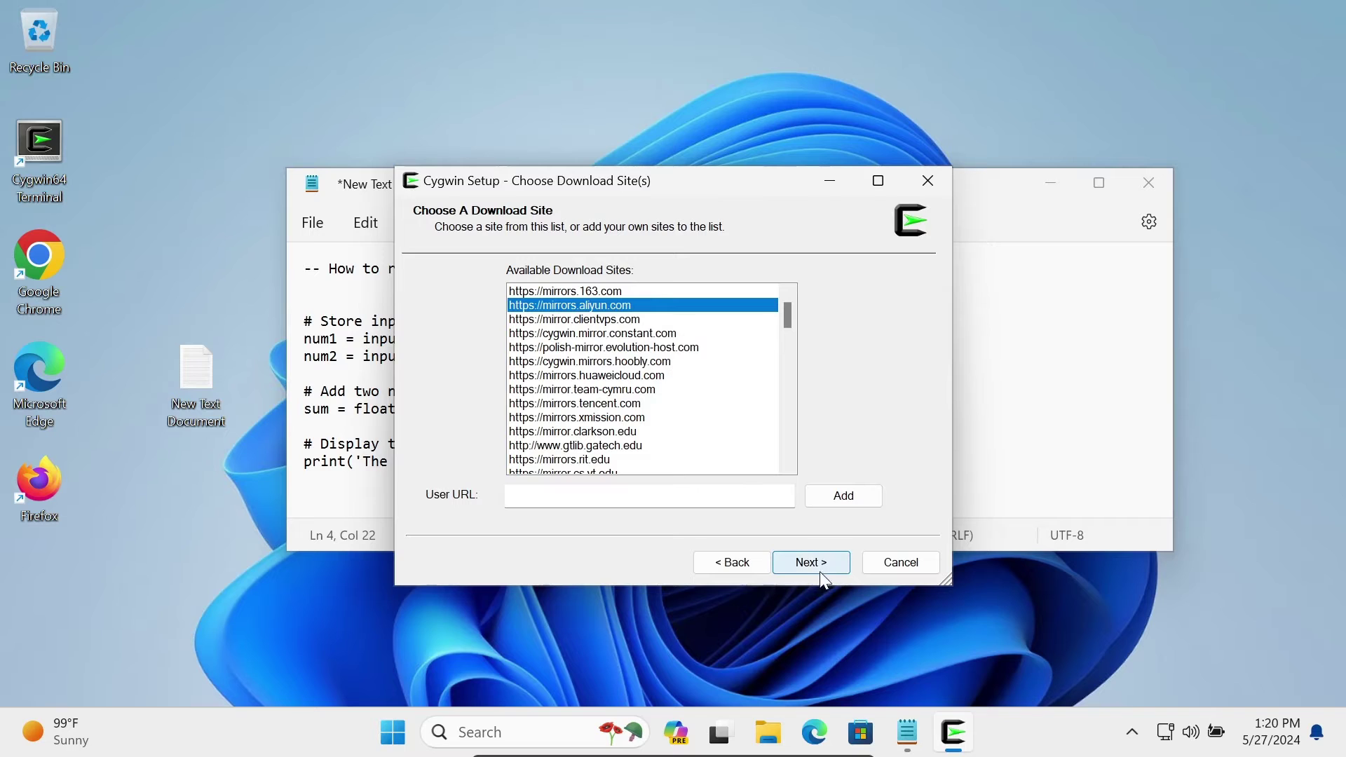
click(801, 563)
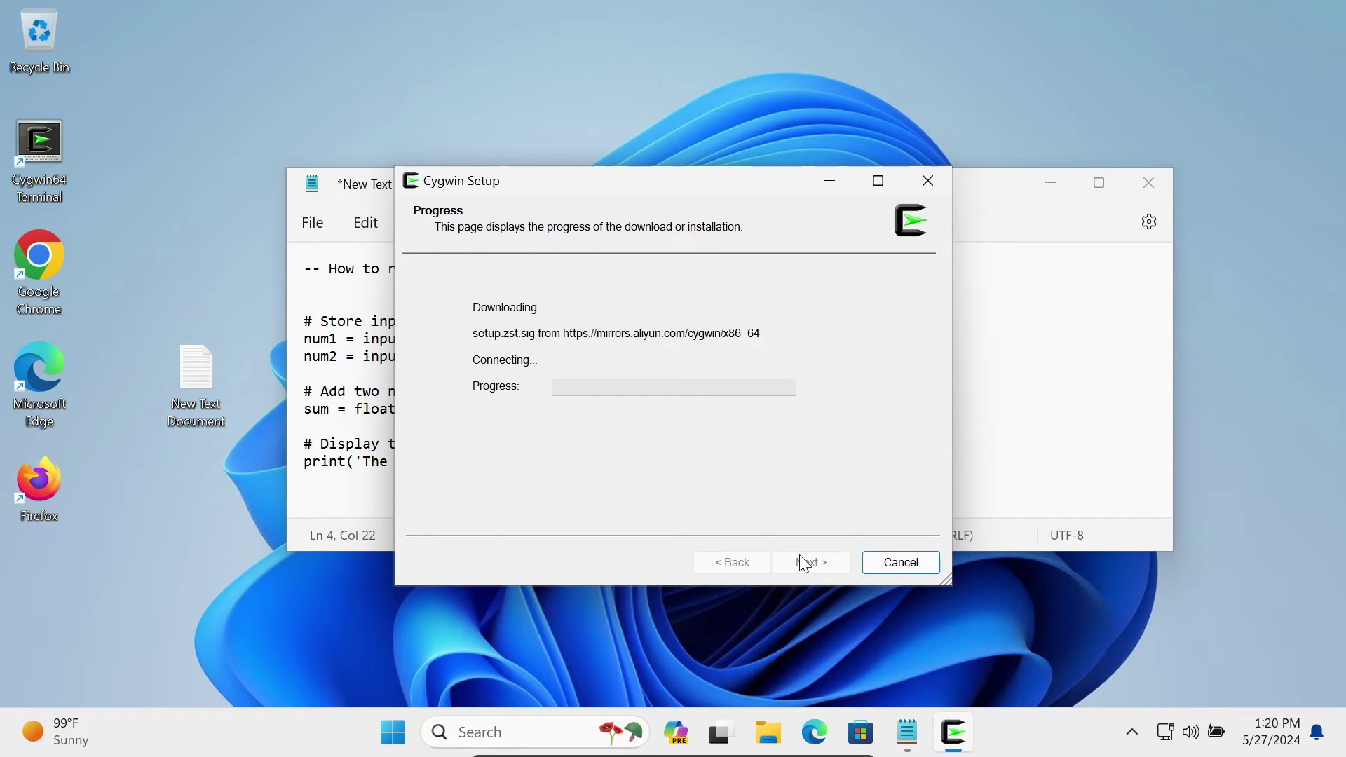
click(1051, 182)
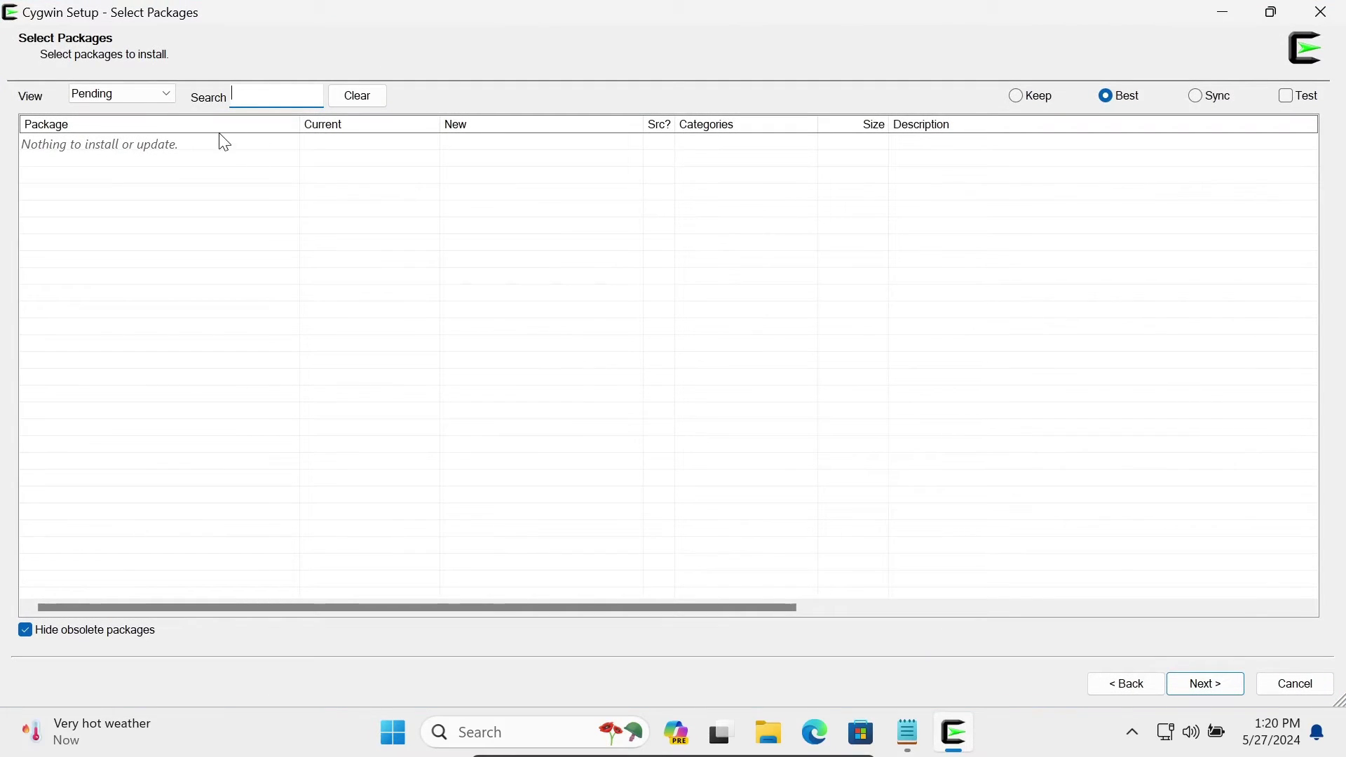
Switch the package list to the Full view and start a package search
click(165, 87)
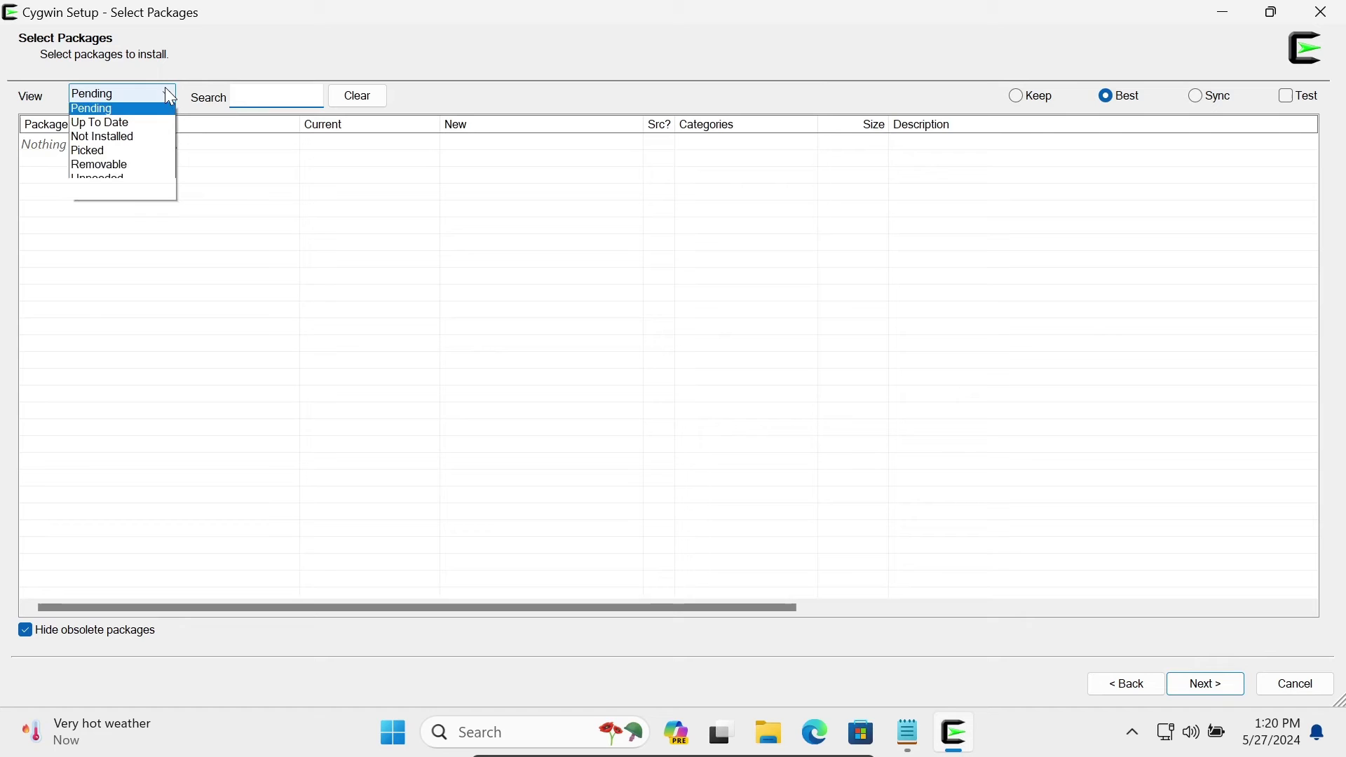
click(95, 110)
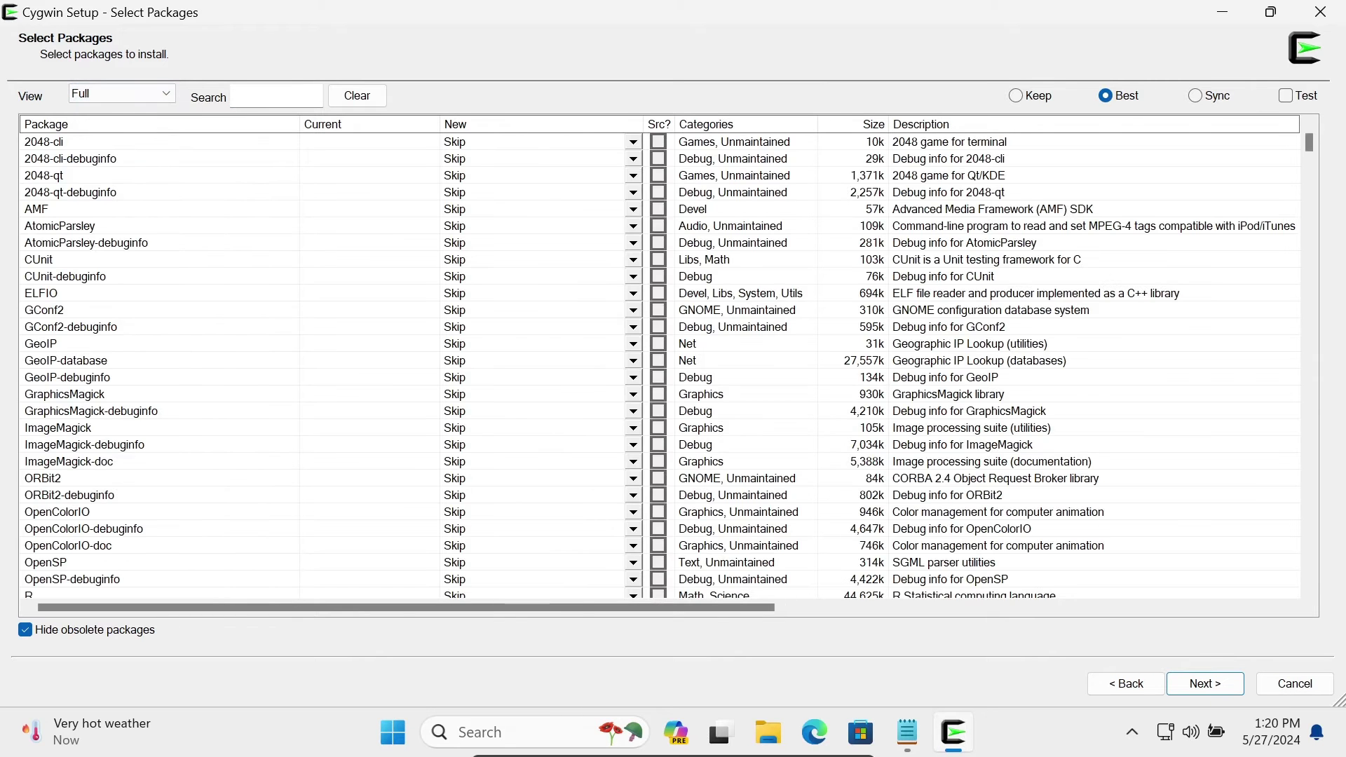
click(253, 99)
text(P)
text(ython)
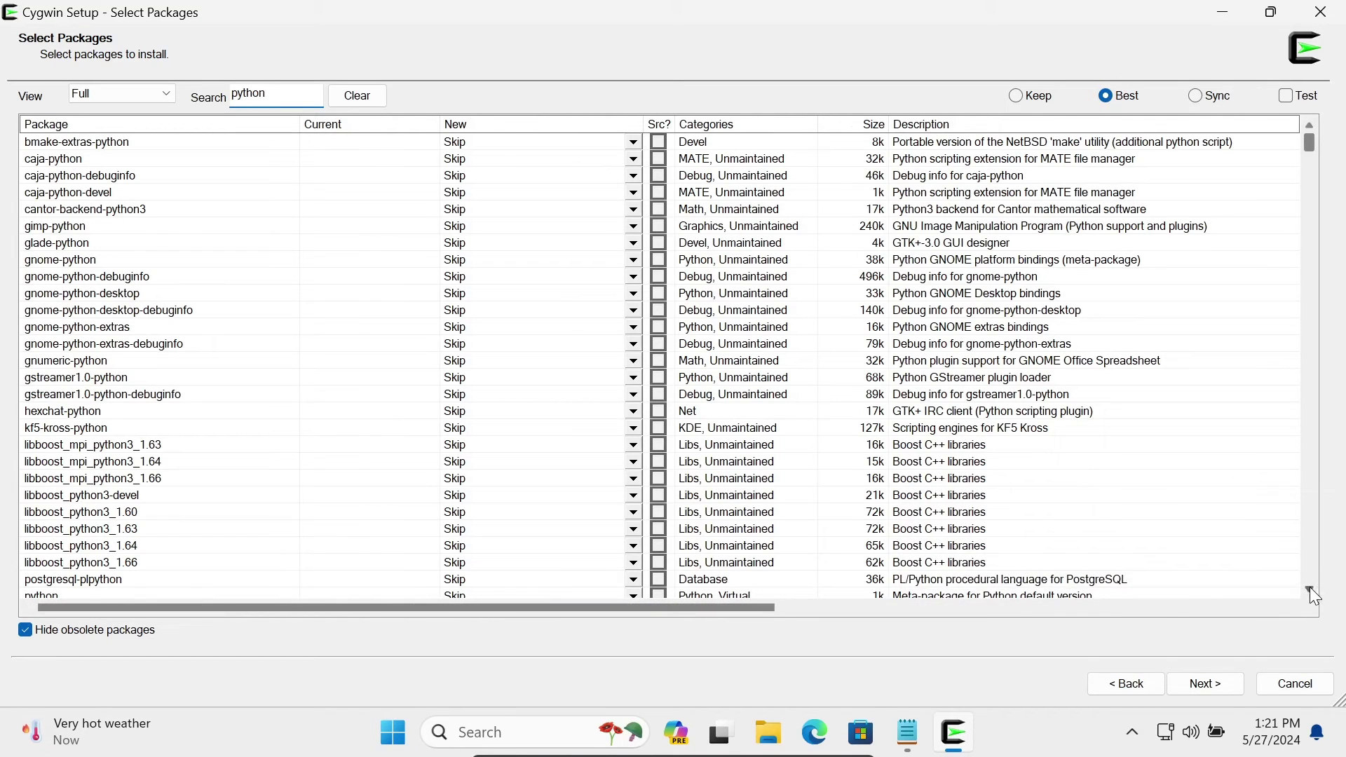
click(1310, 587)
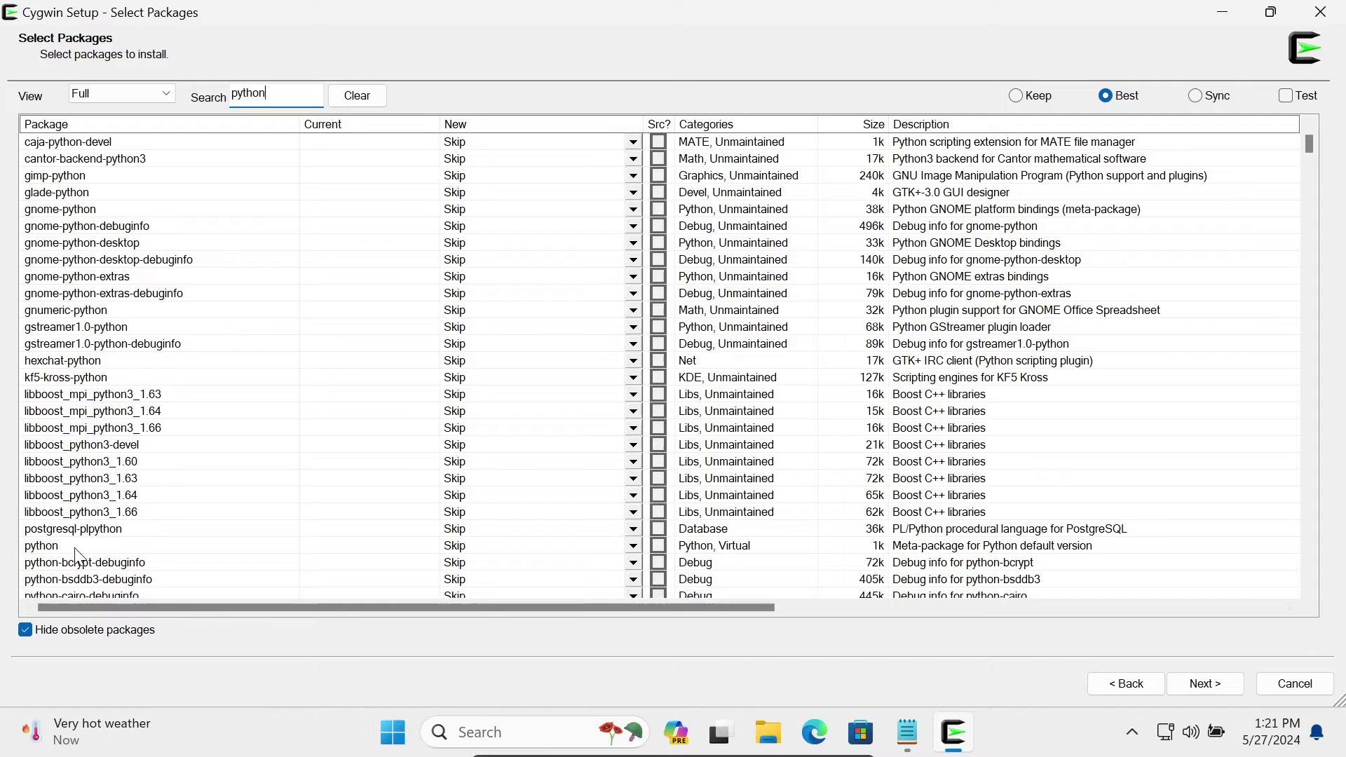
Set the python package's New version to 3.0.0-1
click(73, 546)
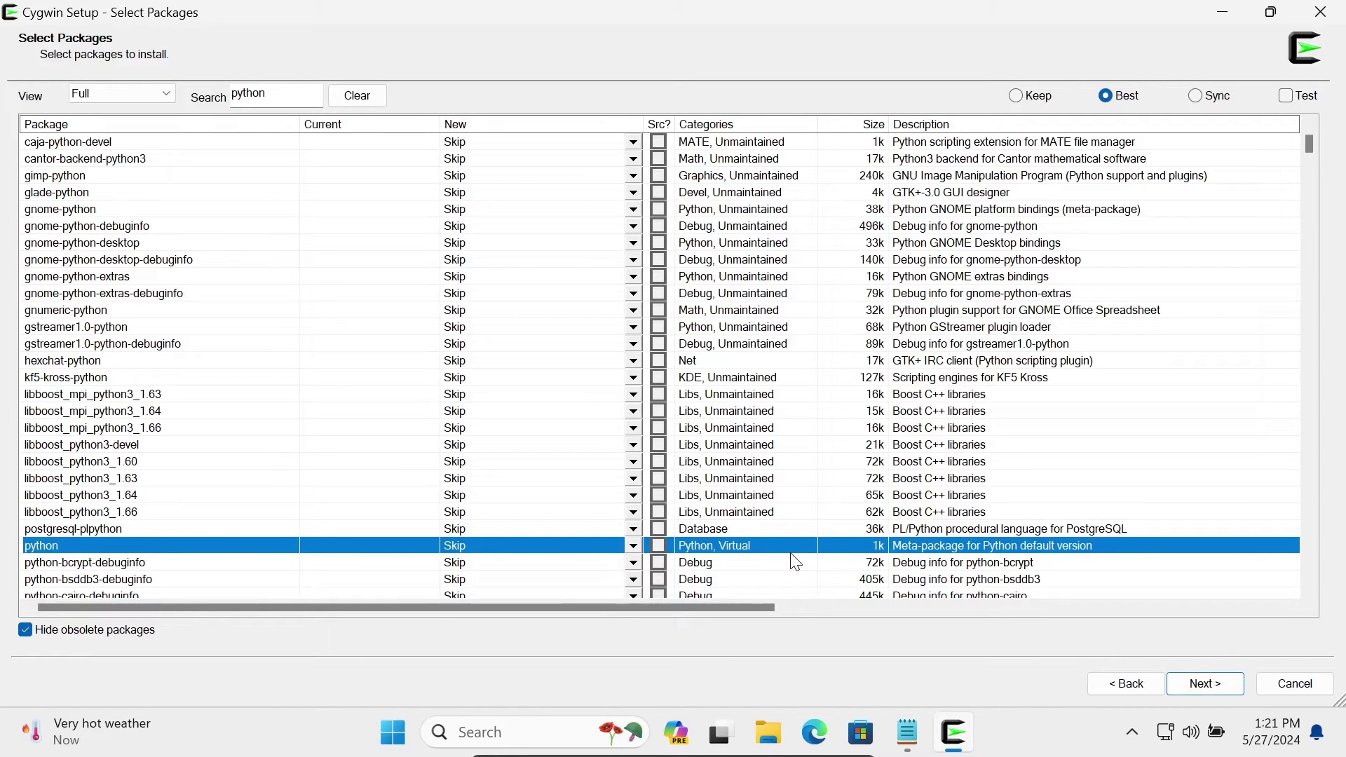
click(634, 545)
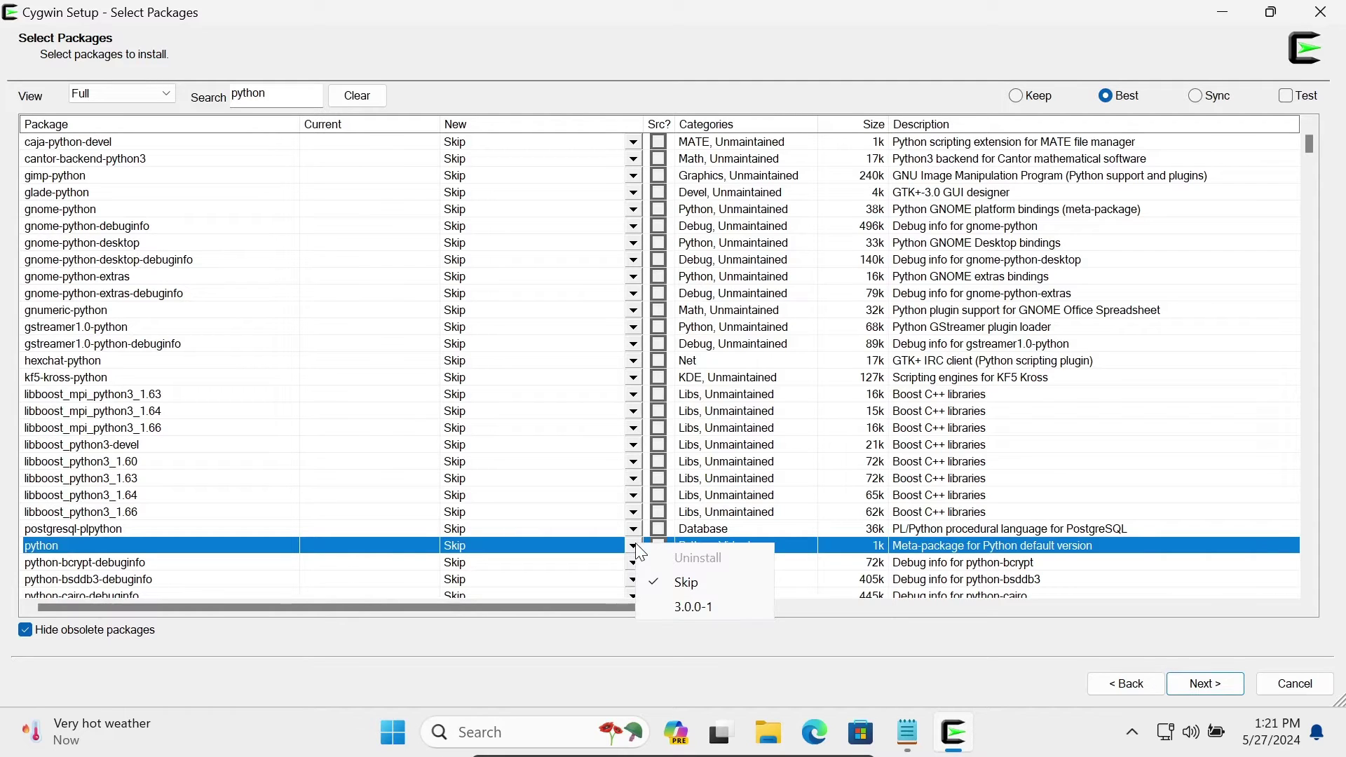
click(679, 614)
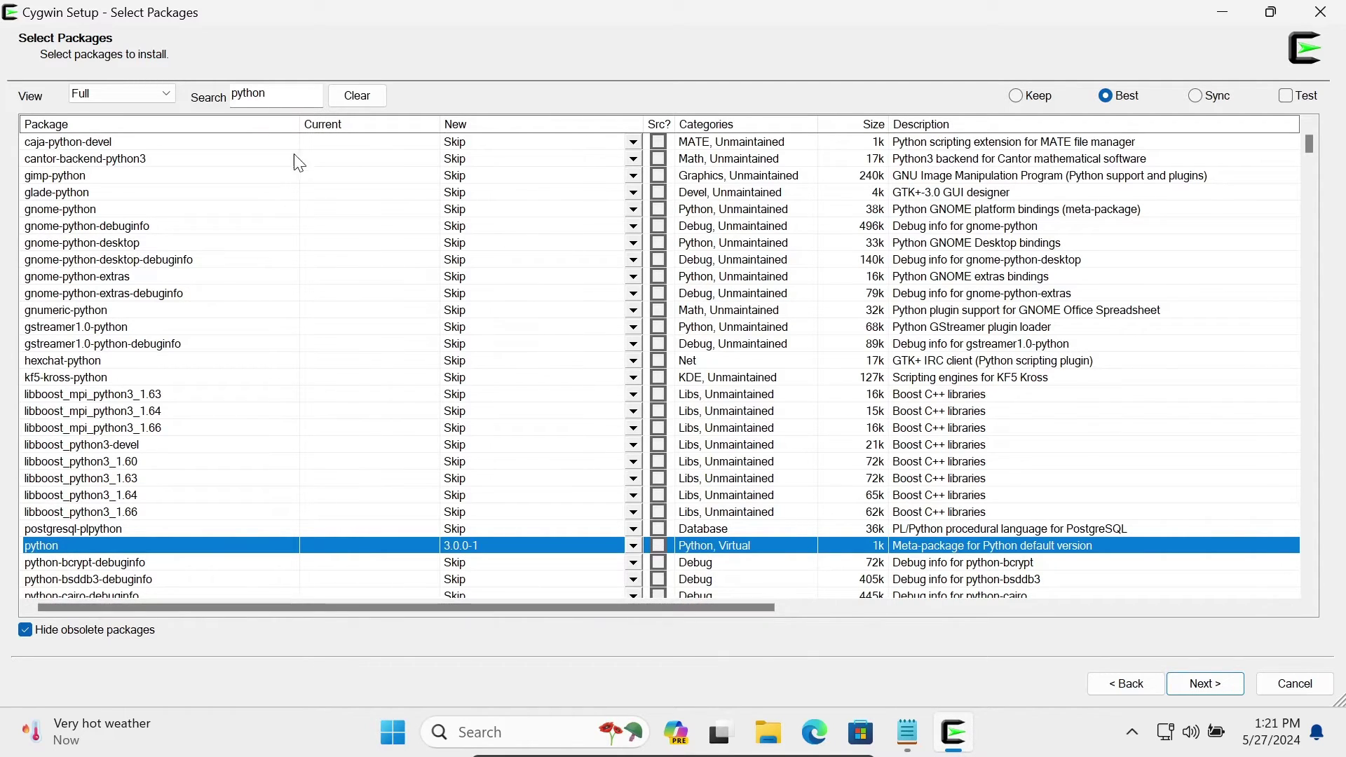
click(283, 106)
text(3)
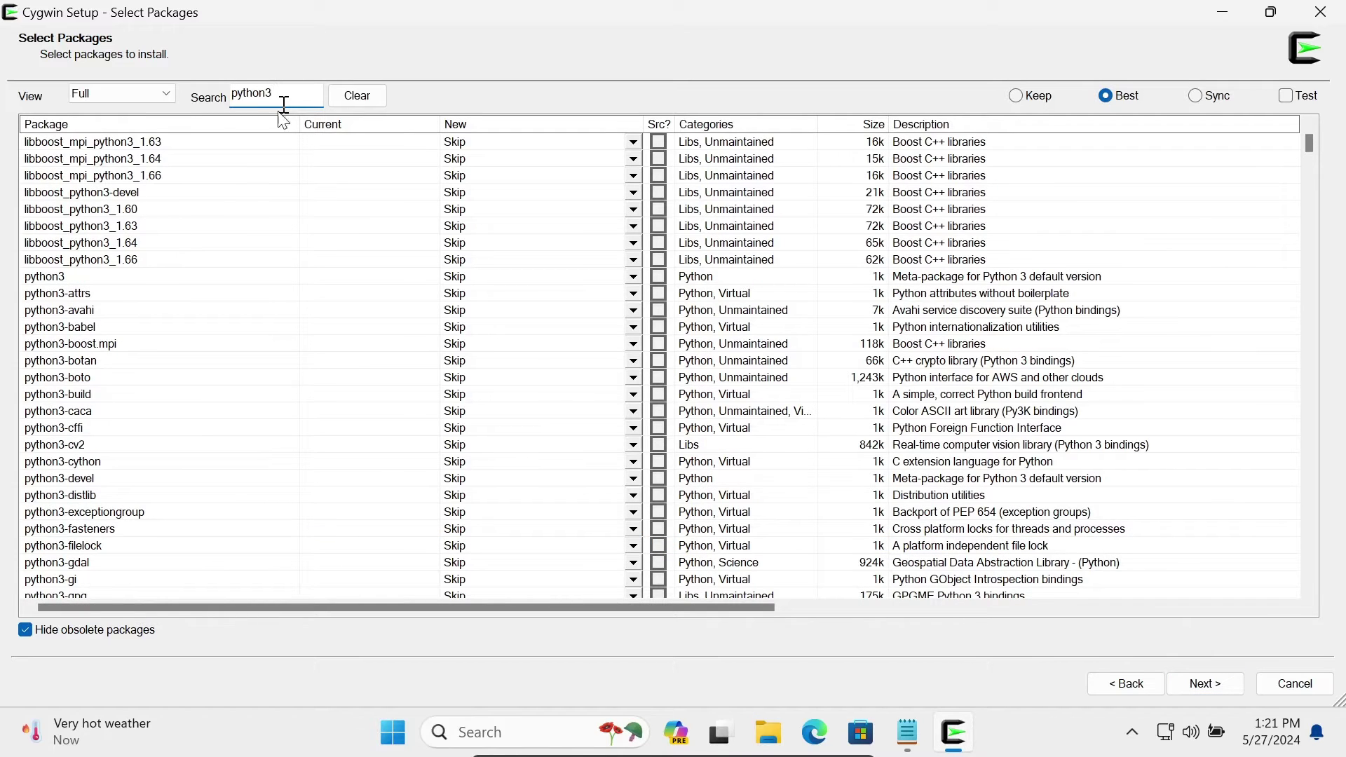
Set python3's New version to 3.9.18-1 and continue to the review page
click(67, 278)
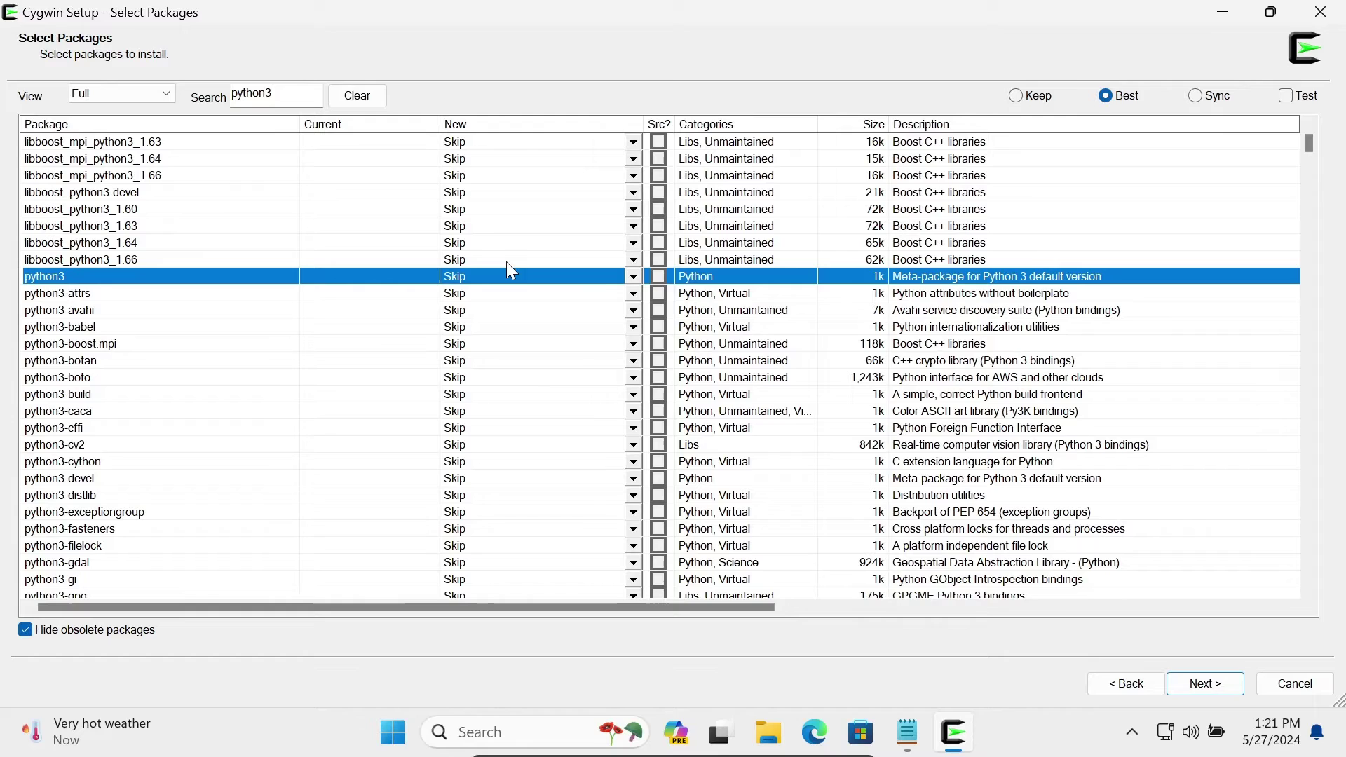
click(634, 278)
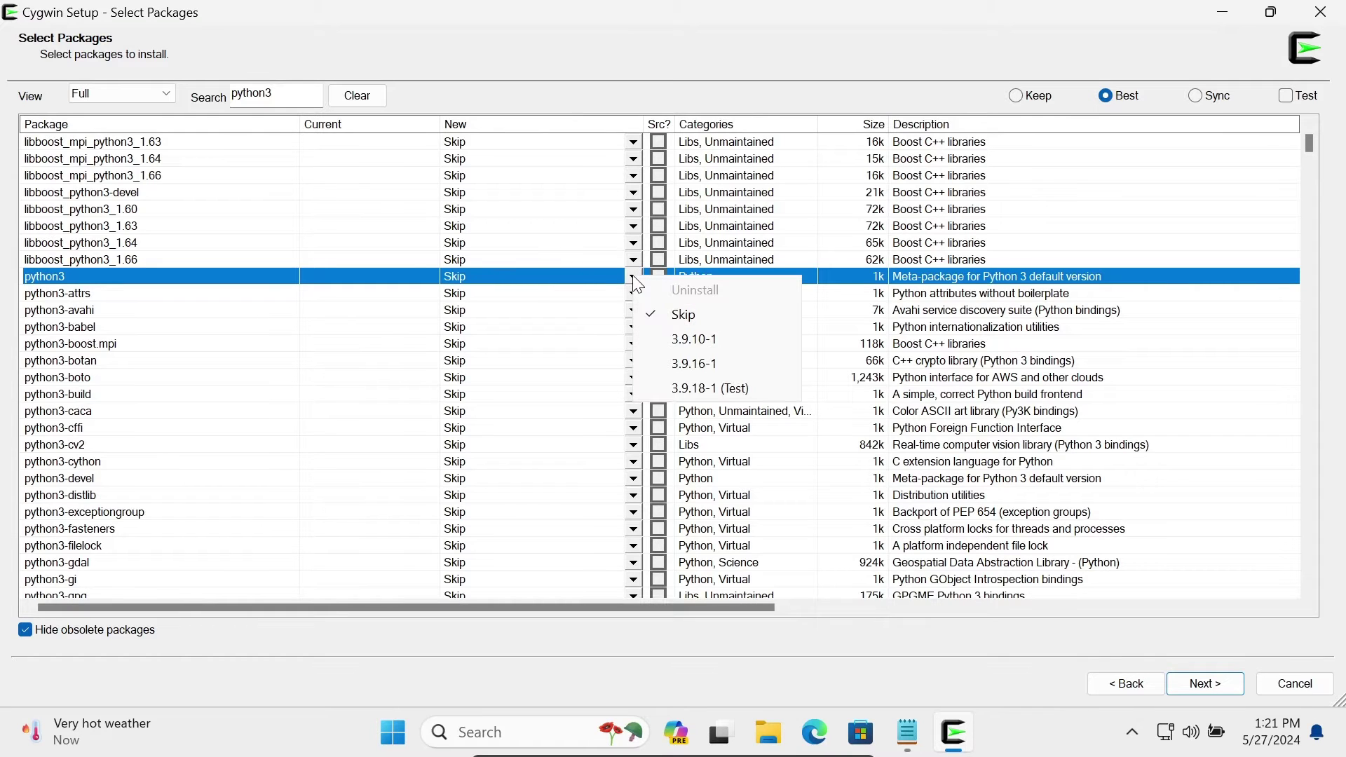
click(681, 391)
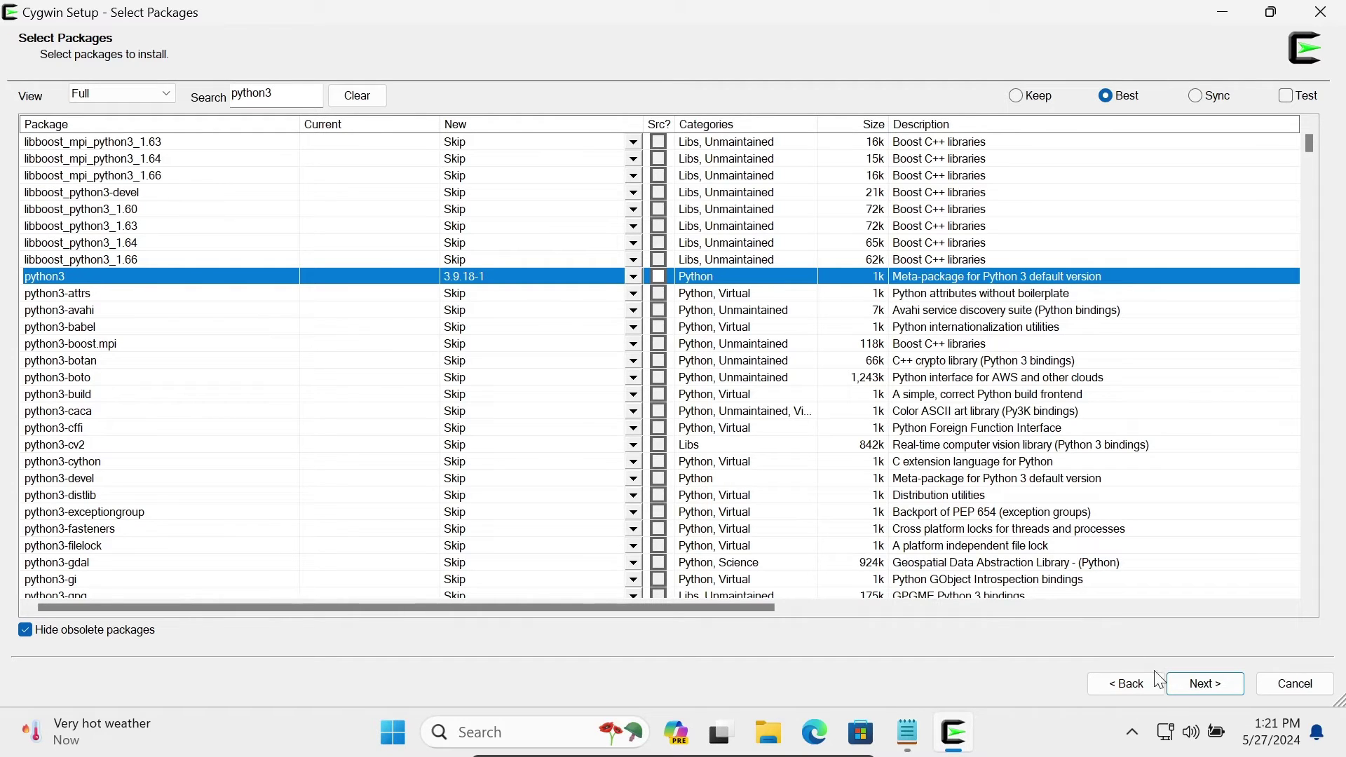
click(1174, 680)
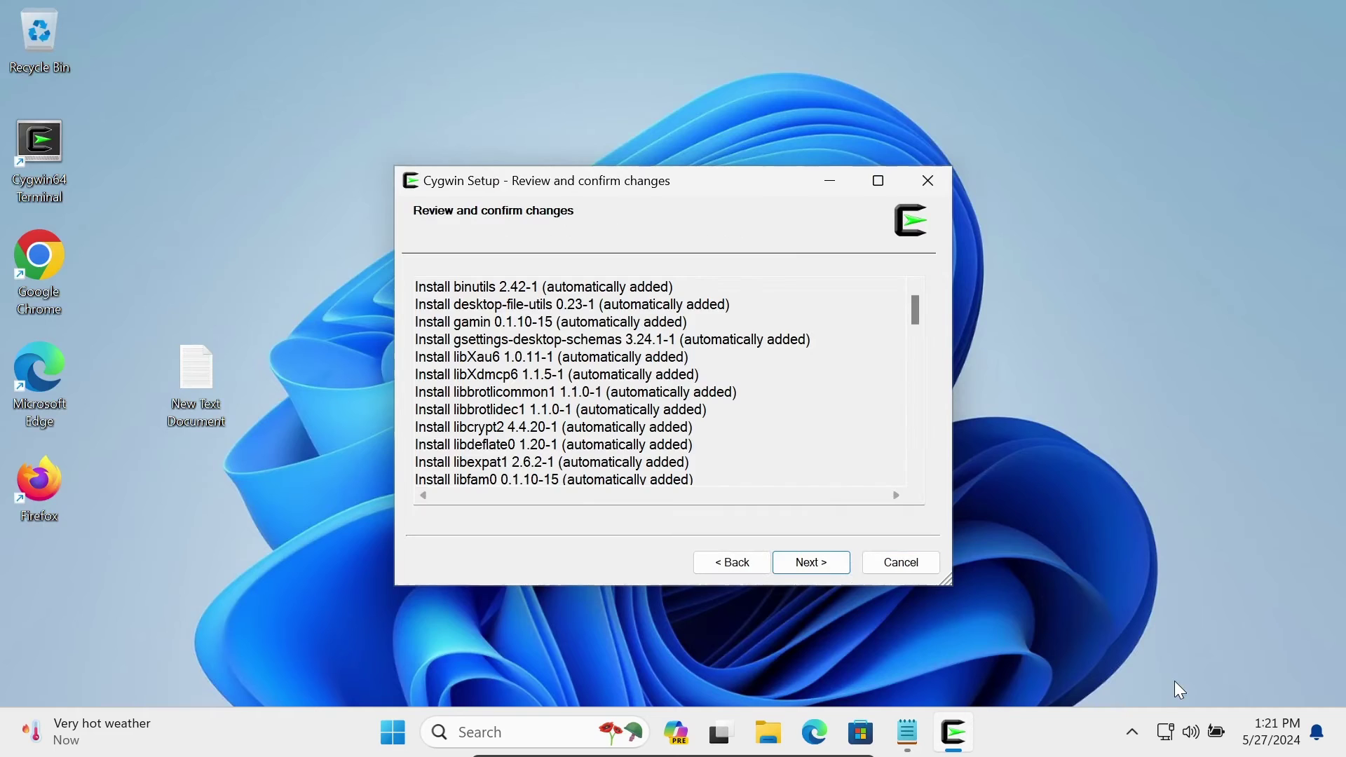
Confirm the reviewed package changes, wait for installation, and finish Cygwin Setup
click(807, 562)
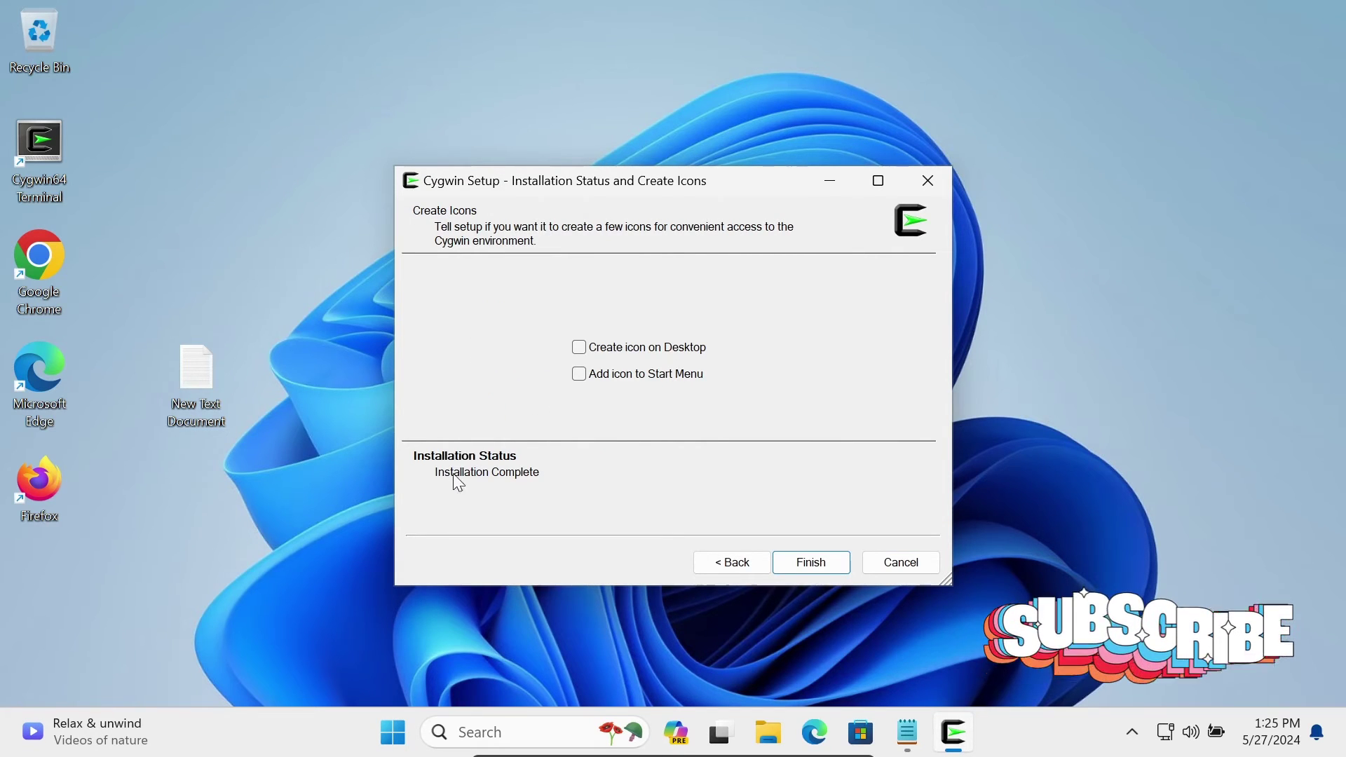
click(798, 559)
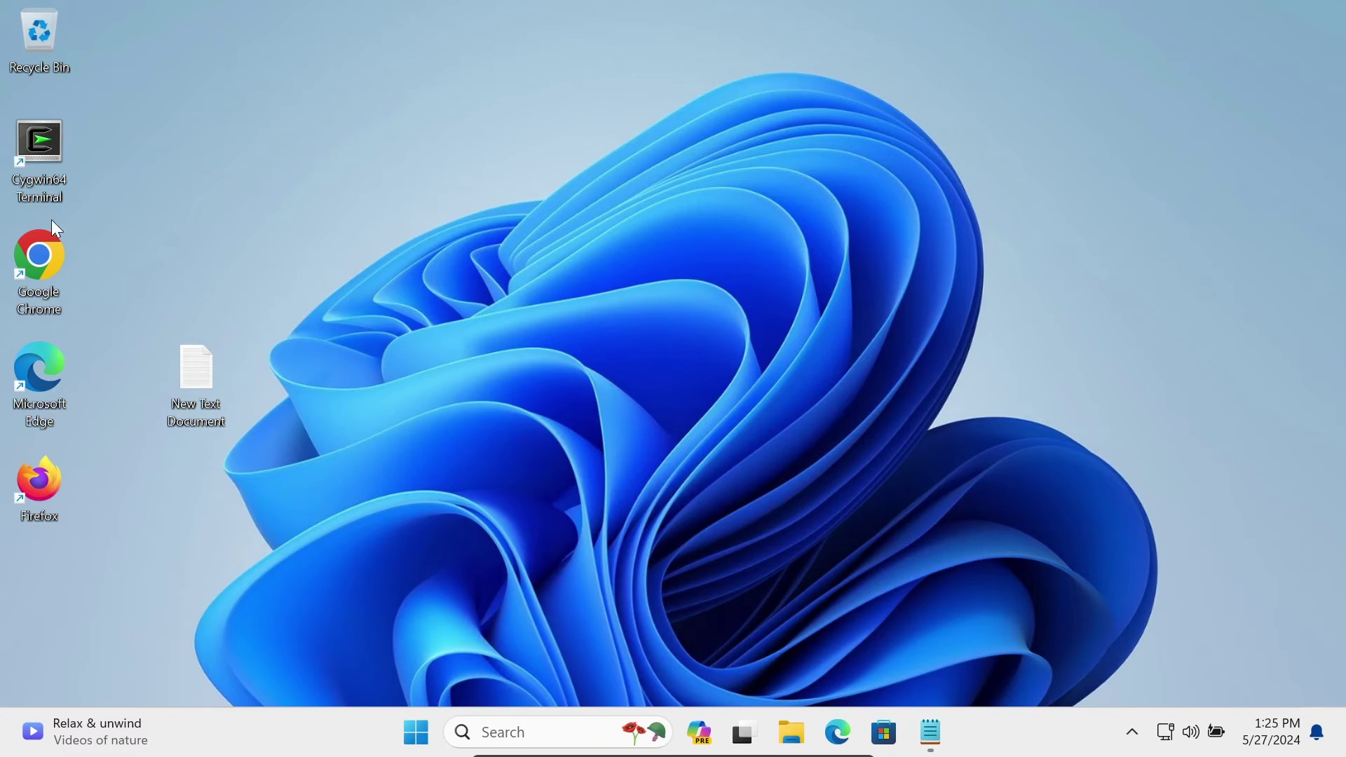
In a new Cygwin terminal, run python --version and python3 --version (3.9.16), then clear
double_click(33, 144)
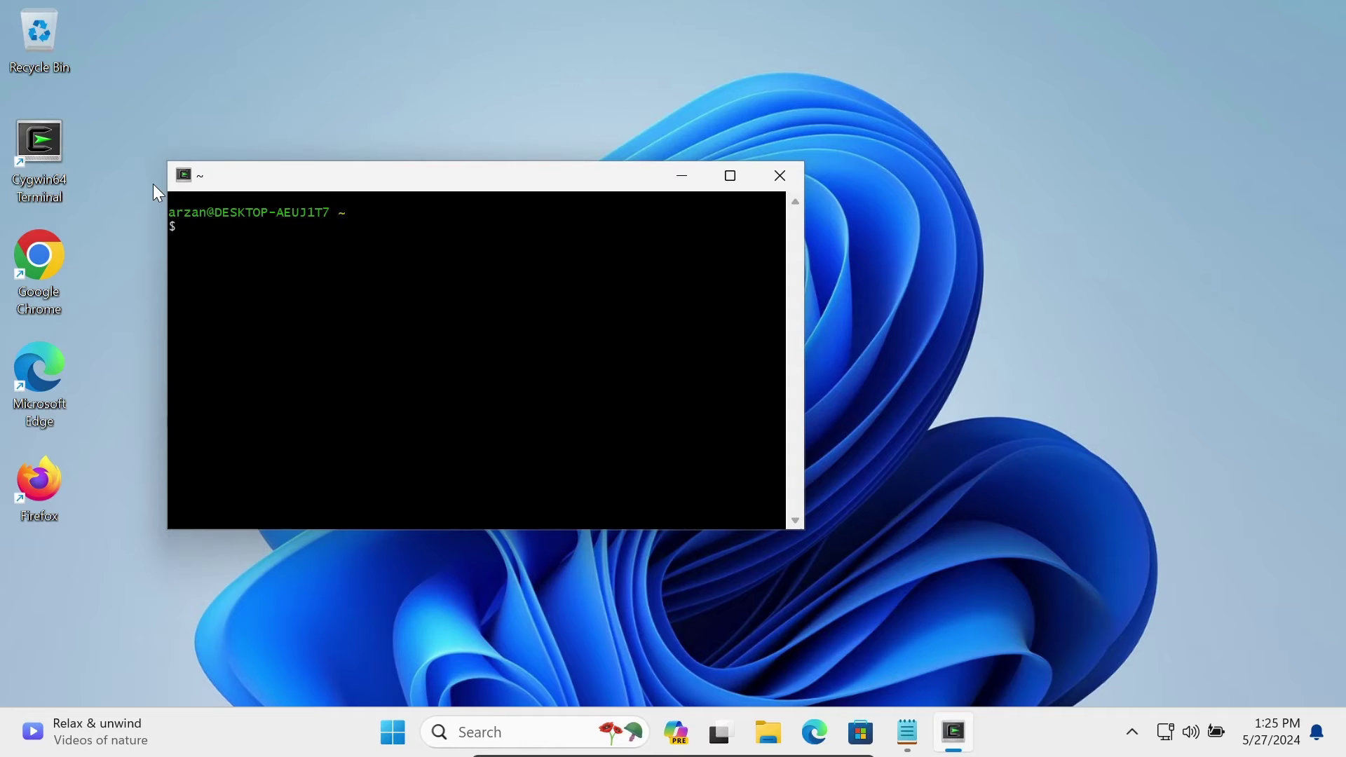
drag(302, 183, 405, 213)
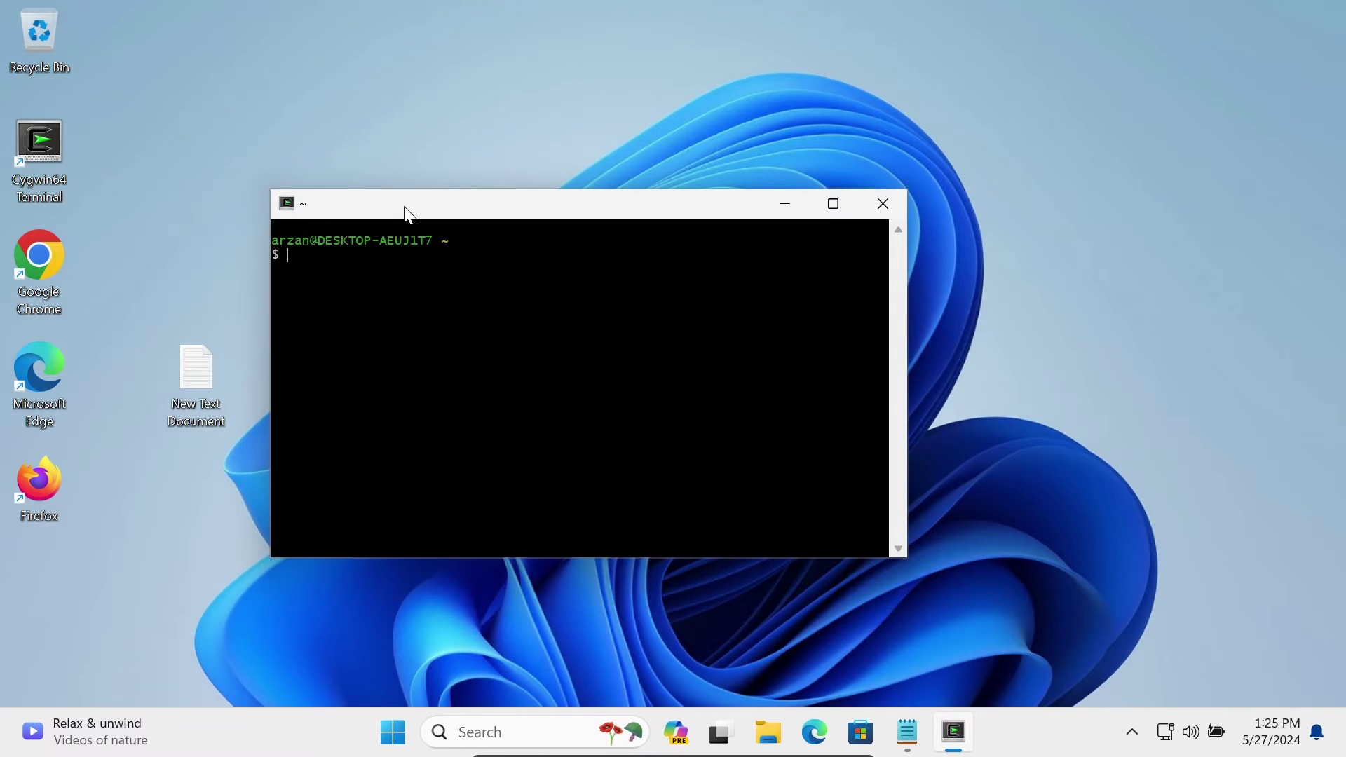
text(python --ver)
text(sion)
key(Return)
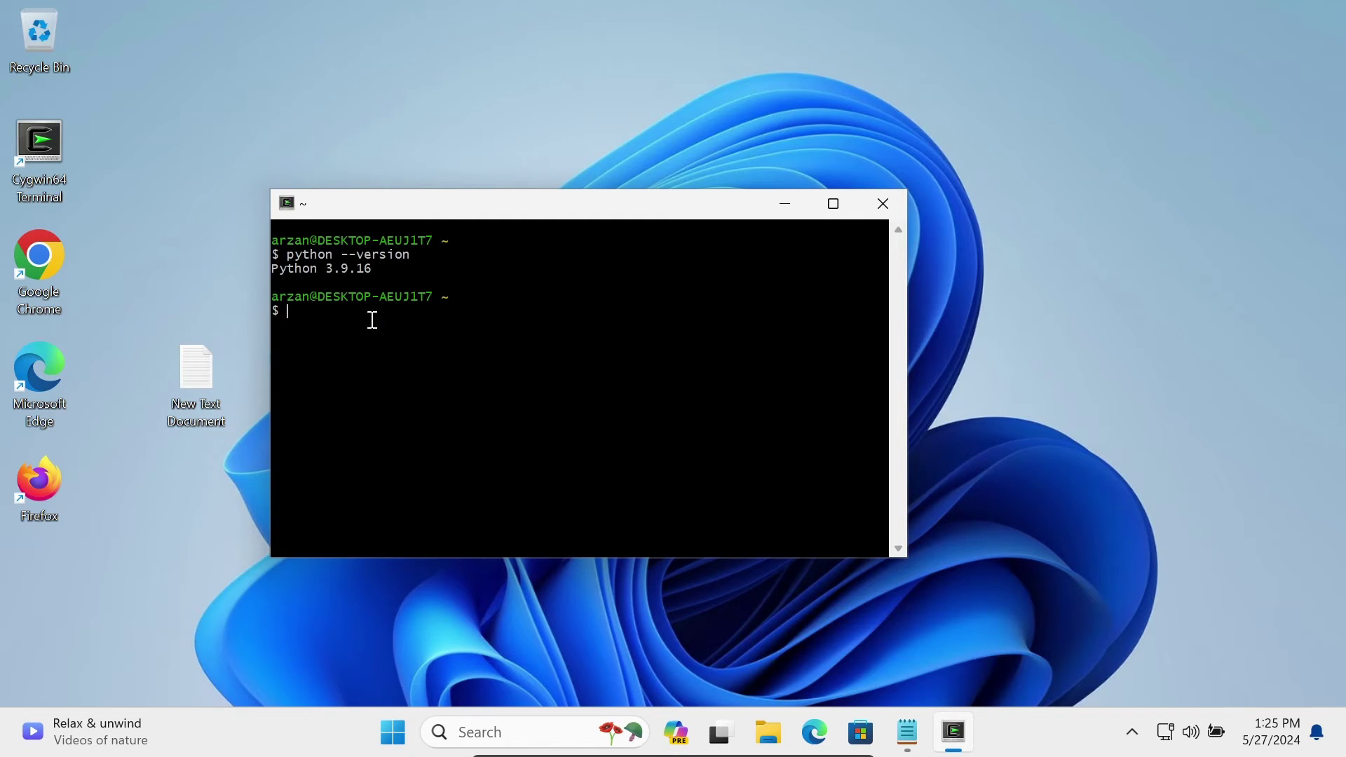
key(Up)
key(Left)
key(Left)
key(Left)
text(3)
key(Return)
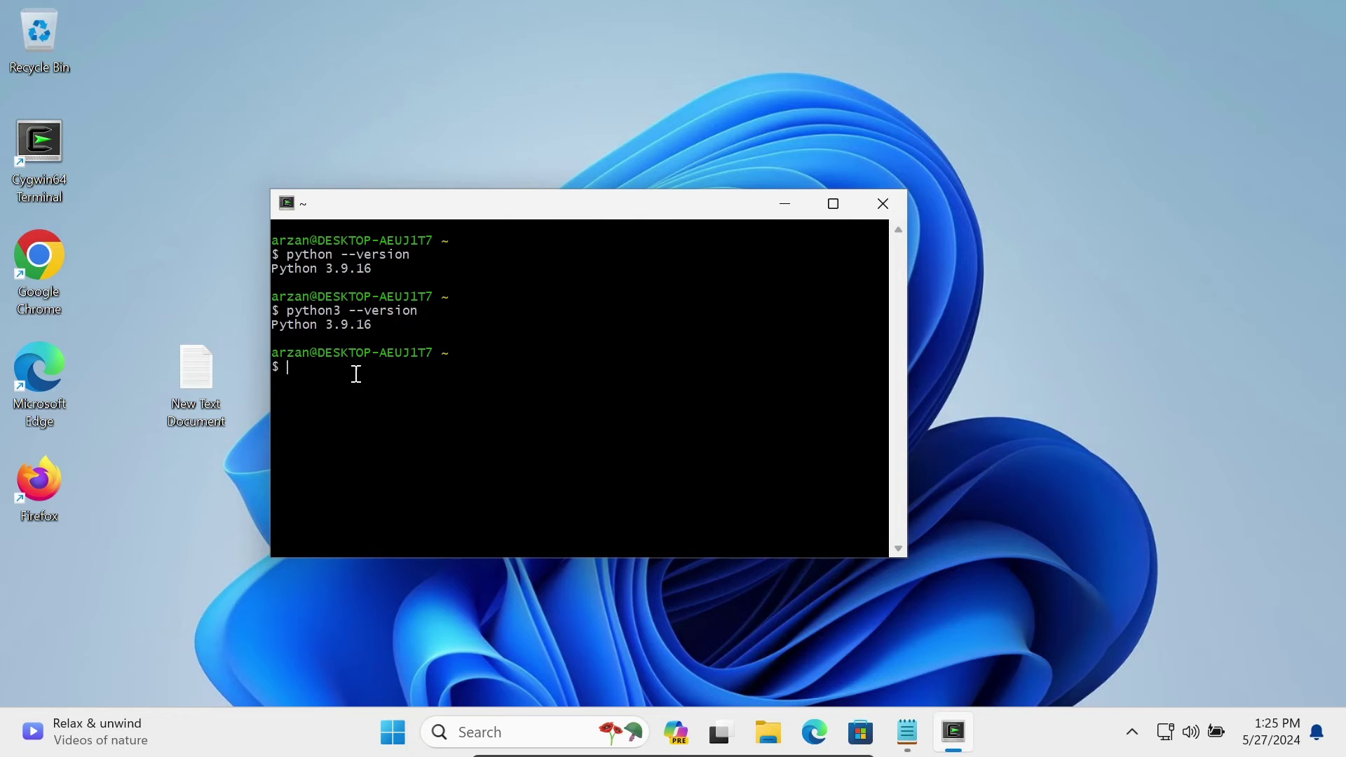
text(clear)
key(Return)
text(n)
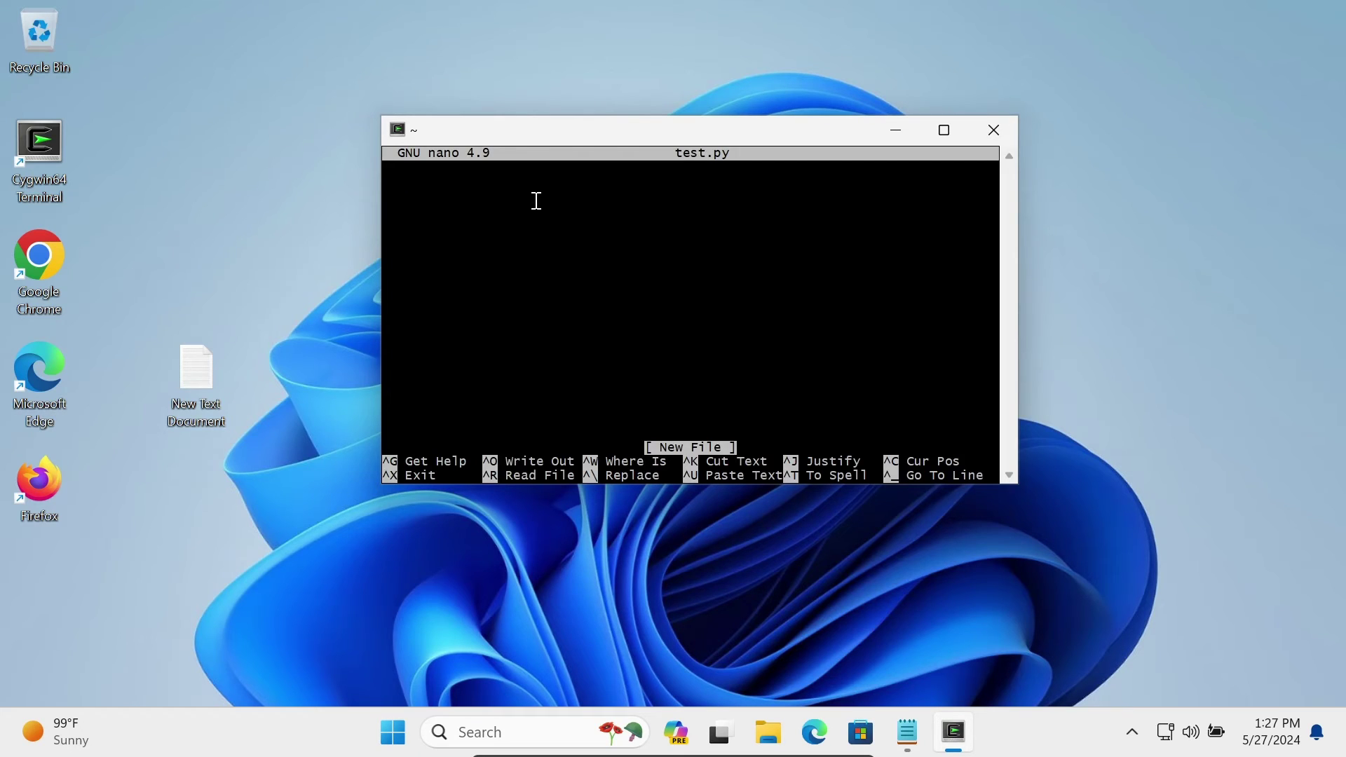
text(pr)
text(i)
text(nt("Hello)
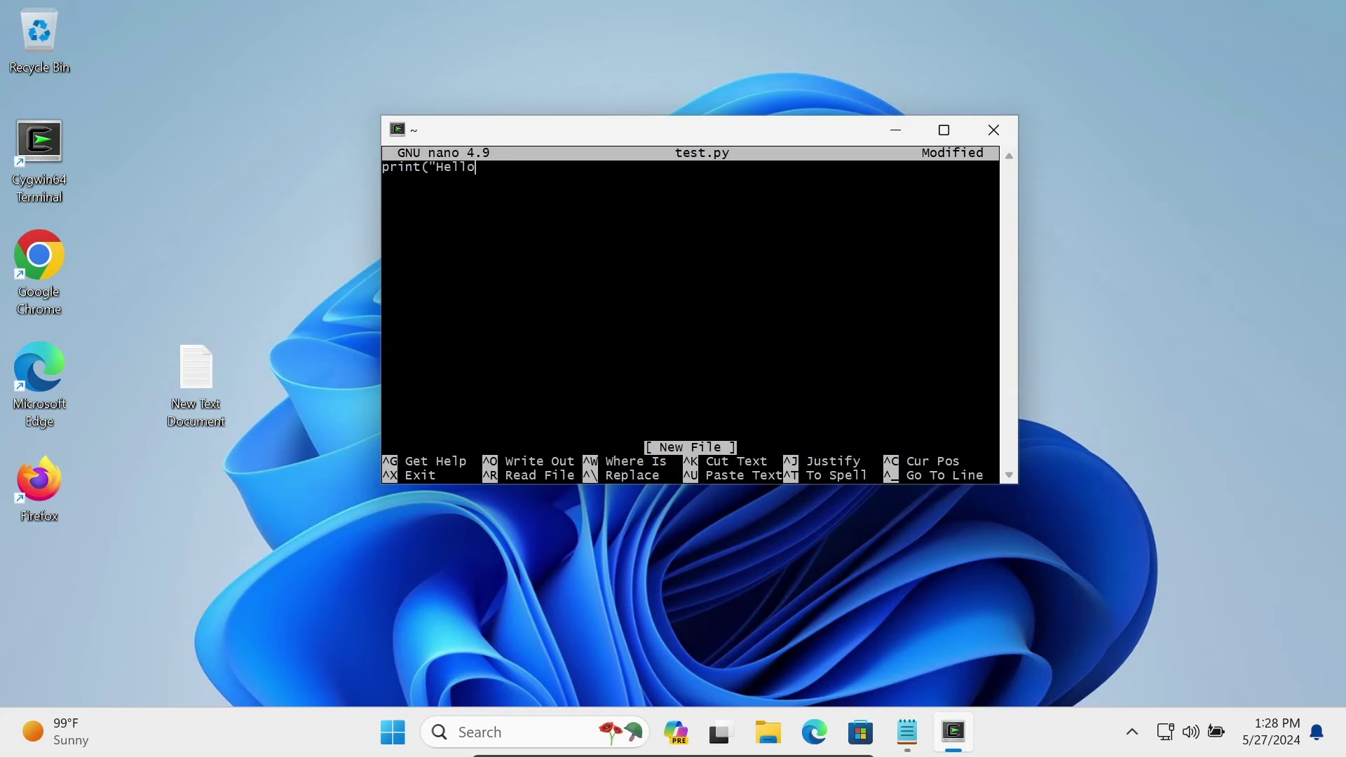
text( World)
Exit nano, saving the print("Hello World") line to test.py
key(ctrl+x)
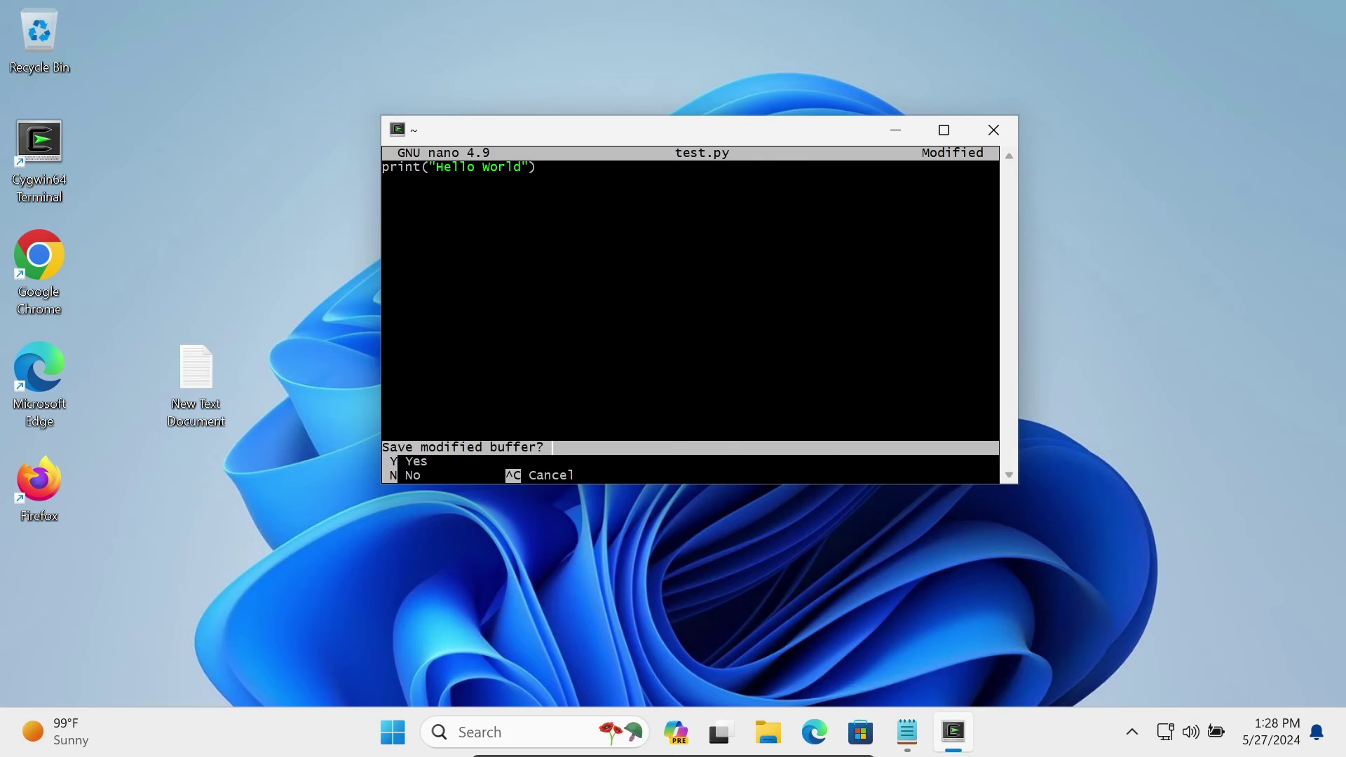
key(y)
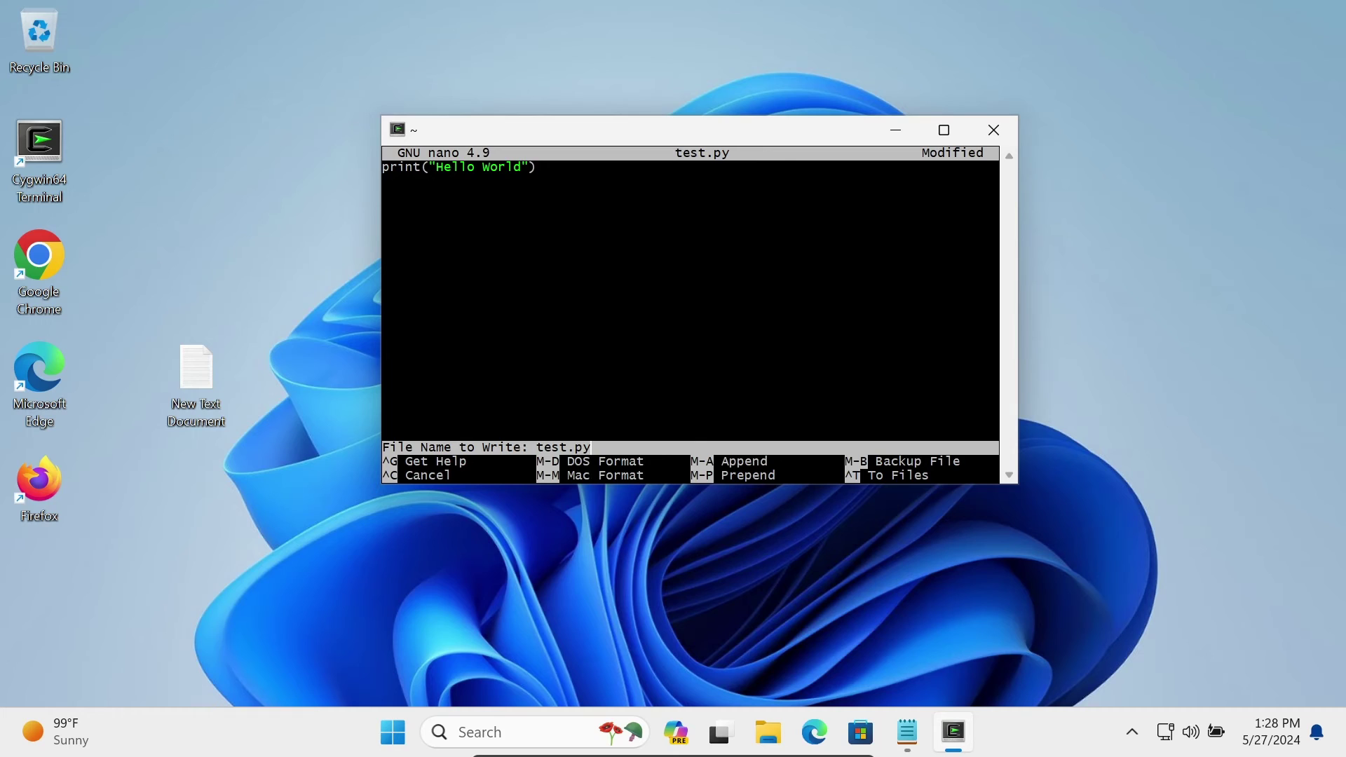
key(Return)
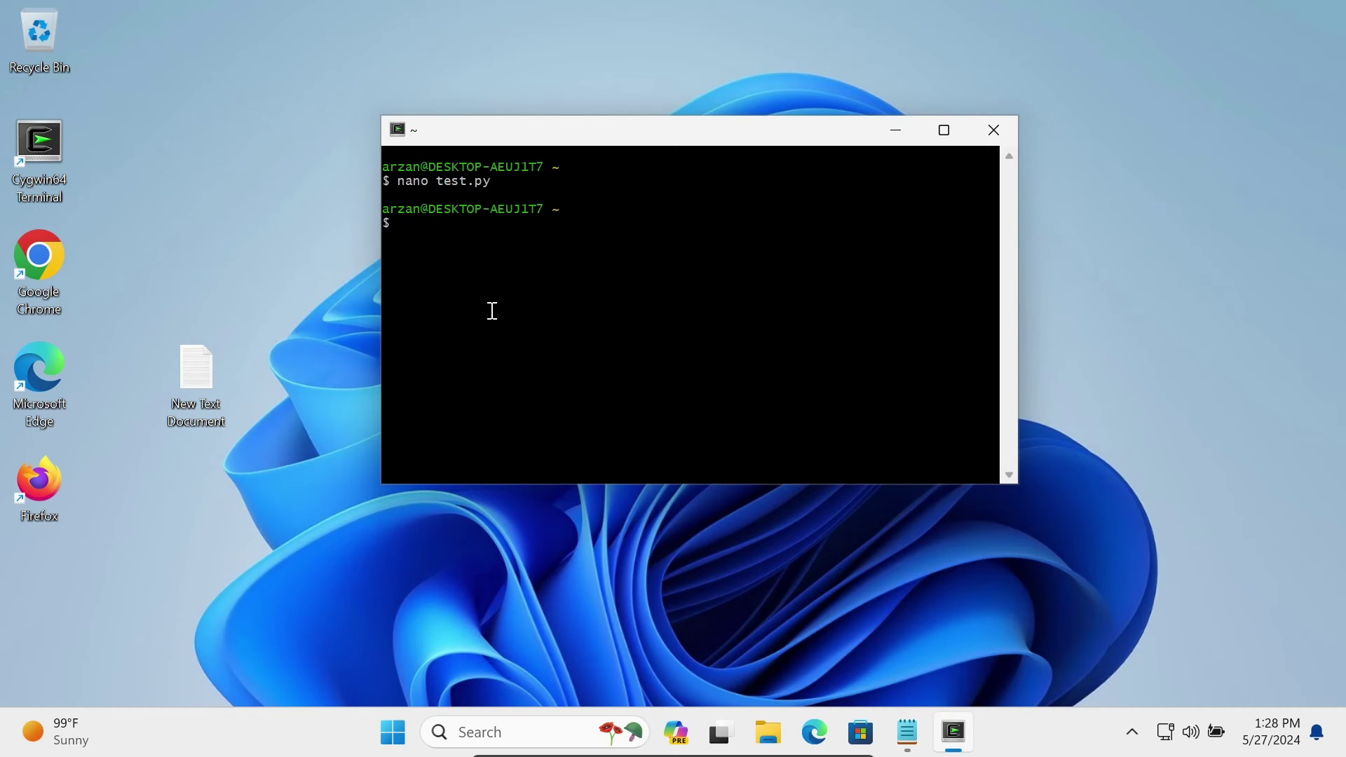
Run python test.py at the prompt so it prints Hello World
key(Up)
key(Down)
text(python )
text(test.)
text(py)
key(Return)
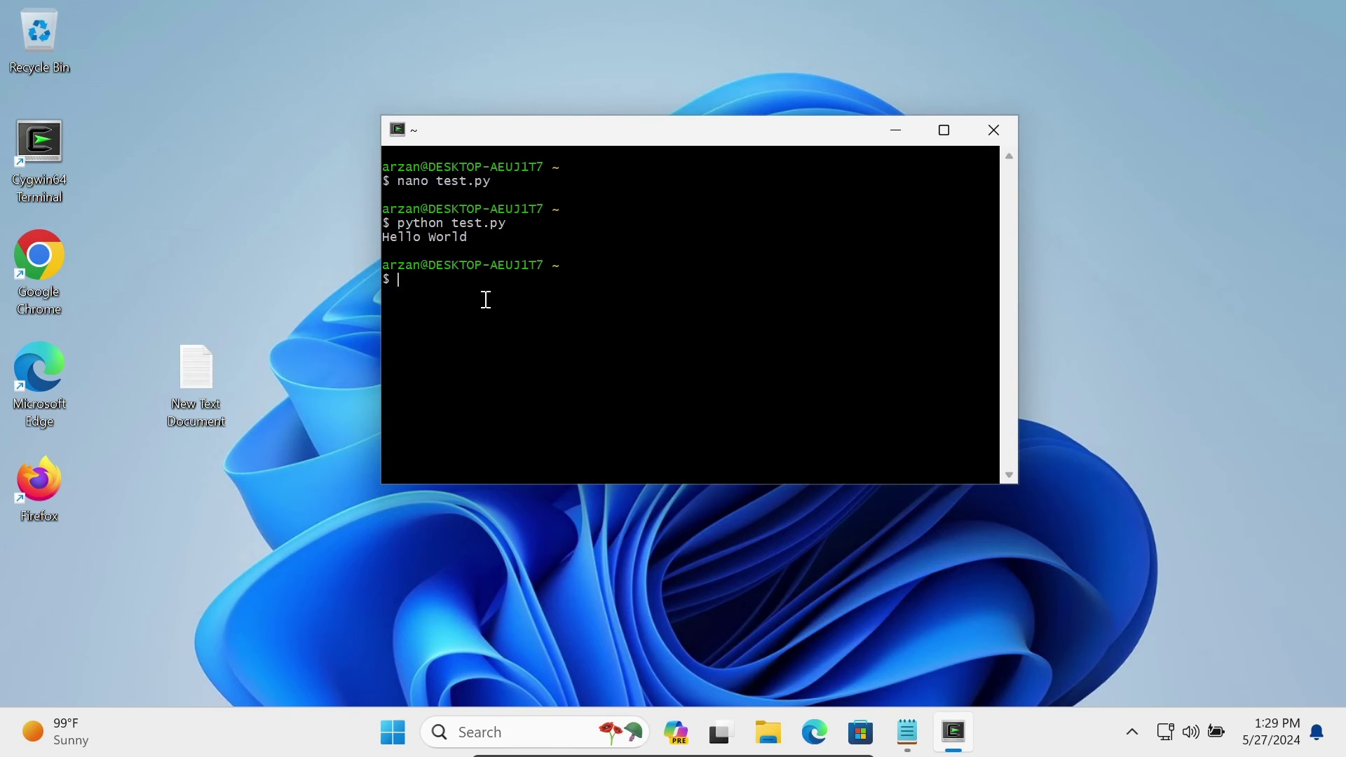
Reopen test.py in nano and copy the sum script code from the Notepad notes
key(Up)
key(Up)
key(Return)
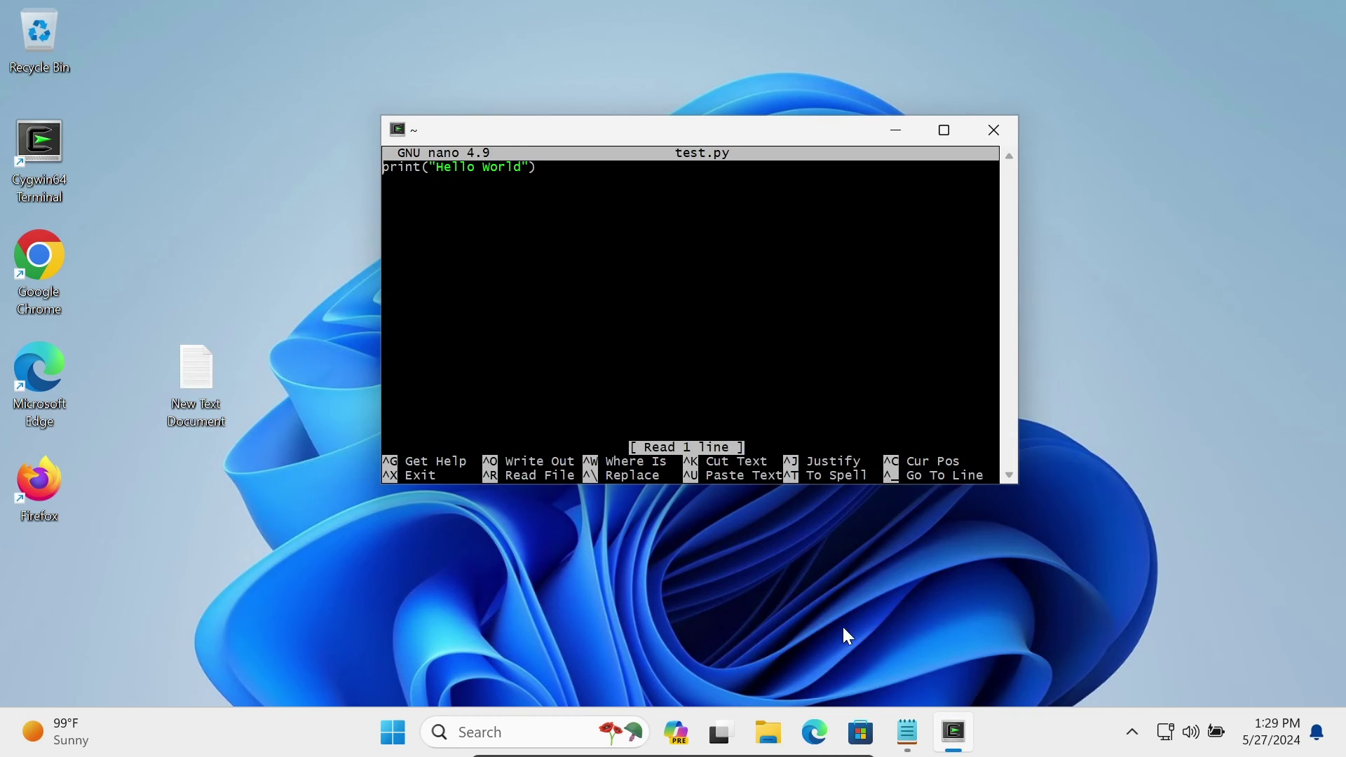
click(905, 717)
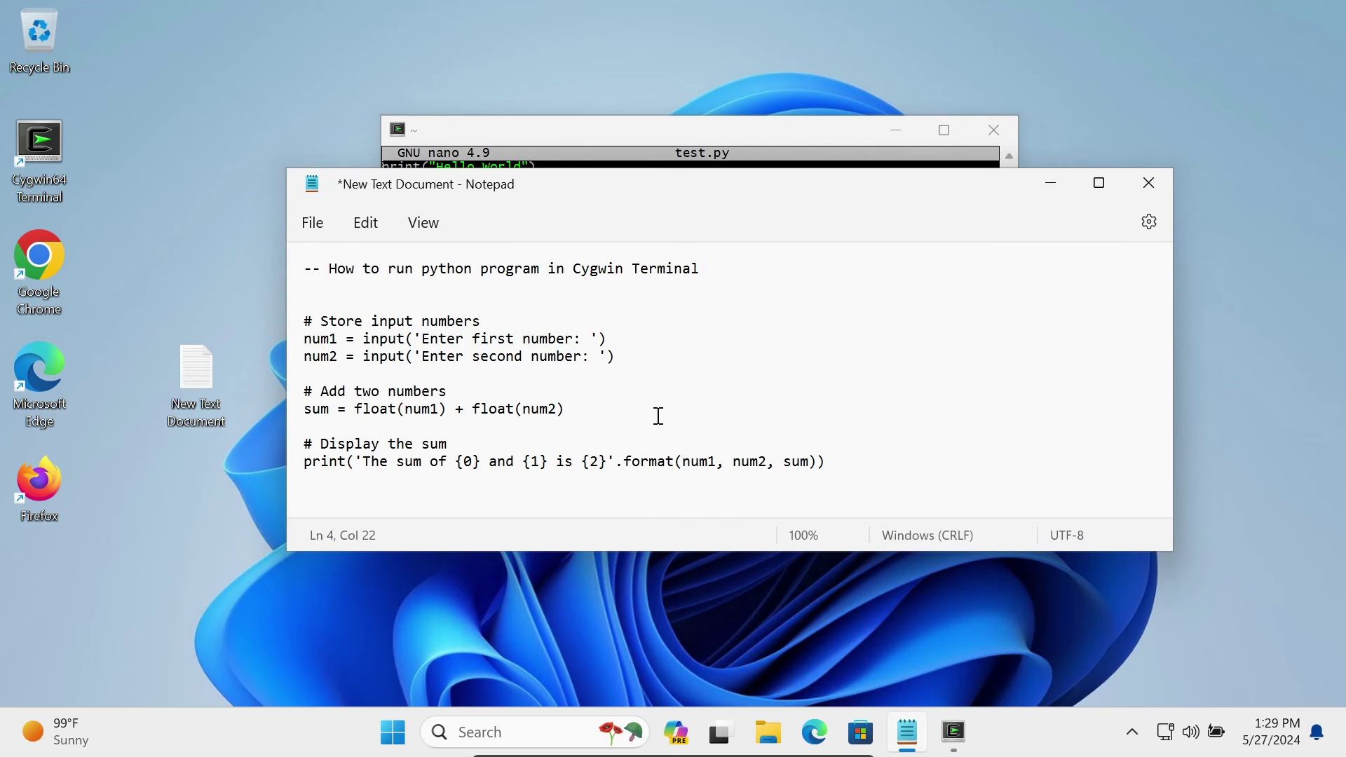
drag(838, 470, 303, 328)
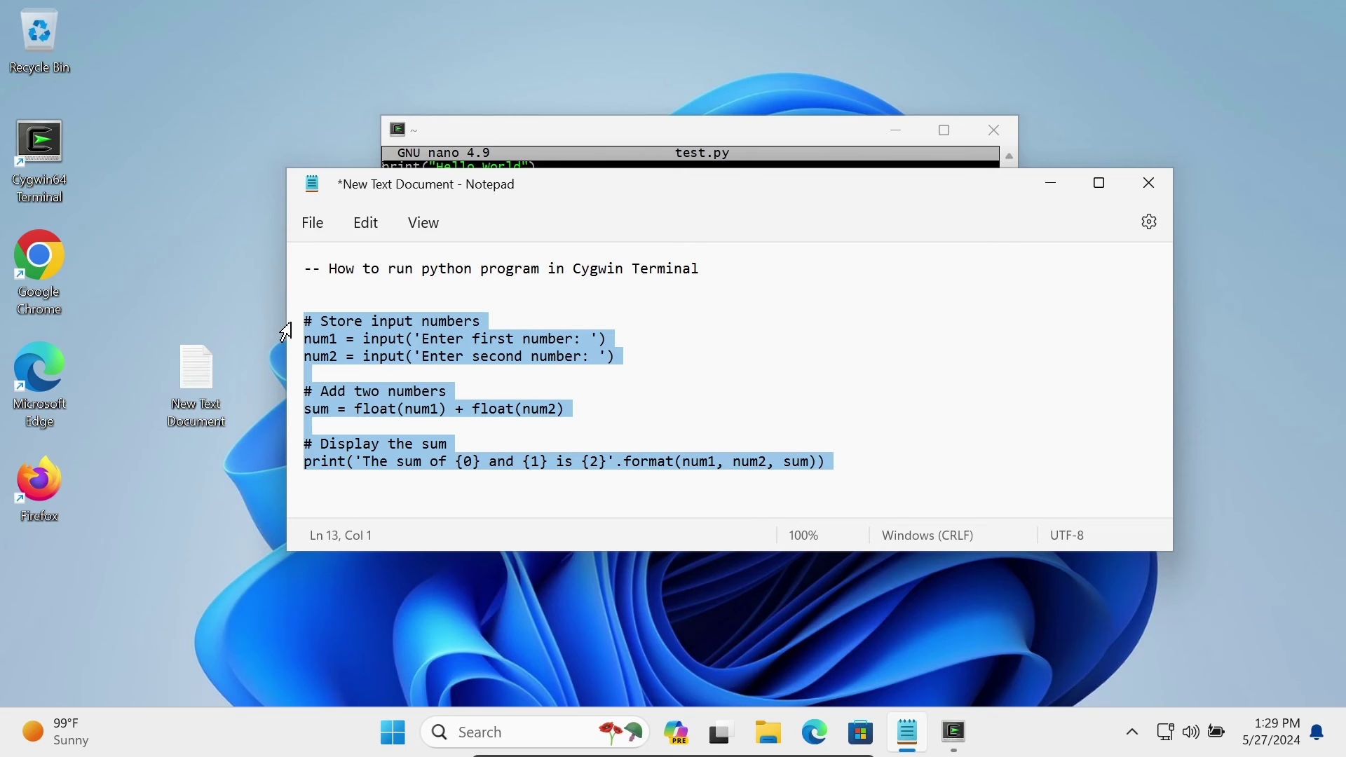
click(581, 137)
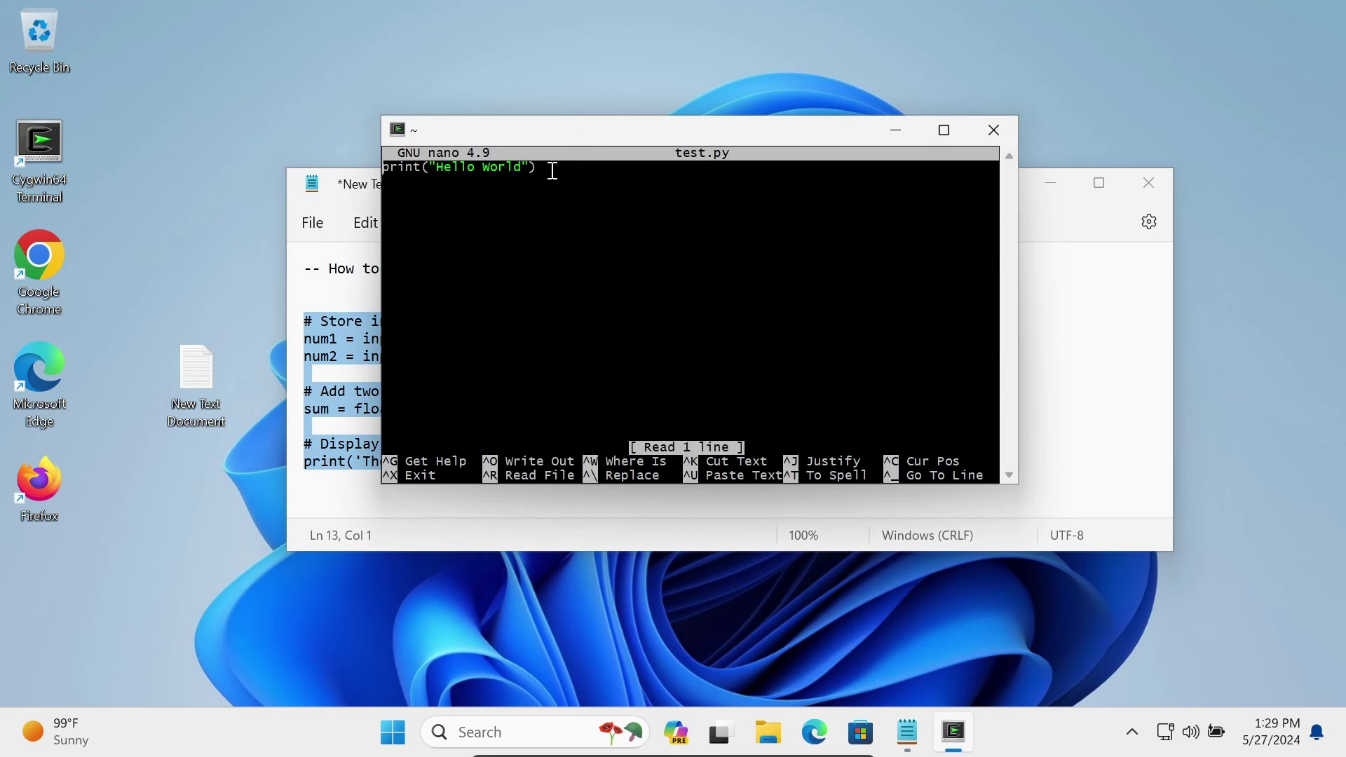
Paste the sum code into test.py and delete the Hello World print line
key(Return)
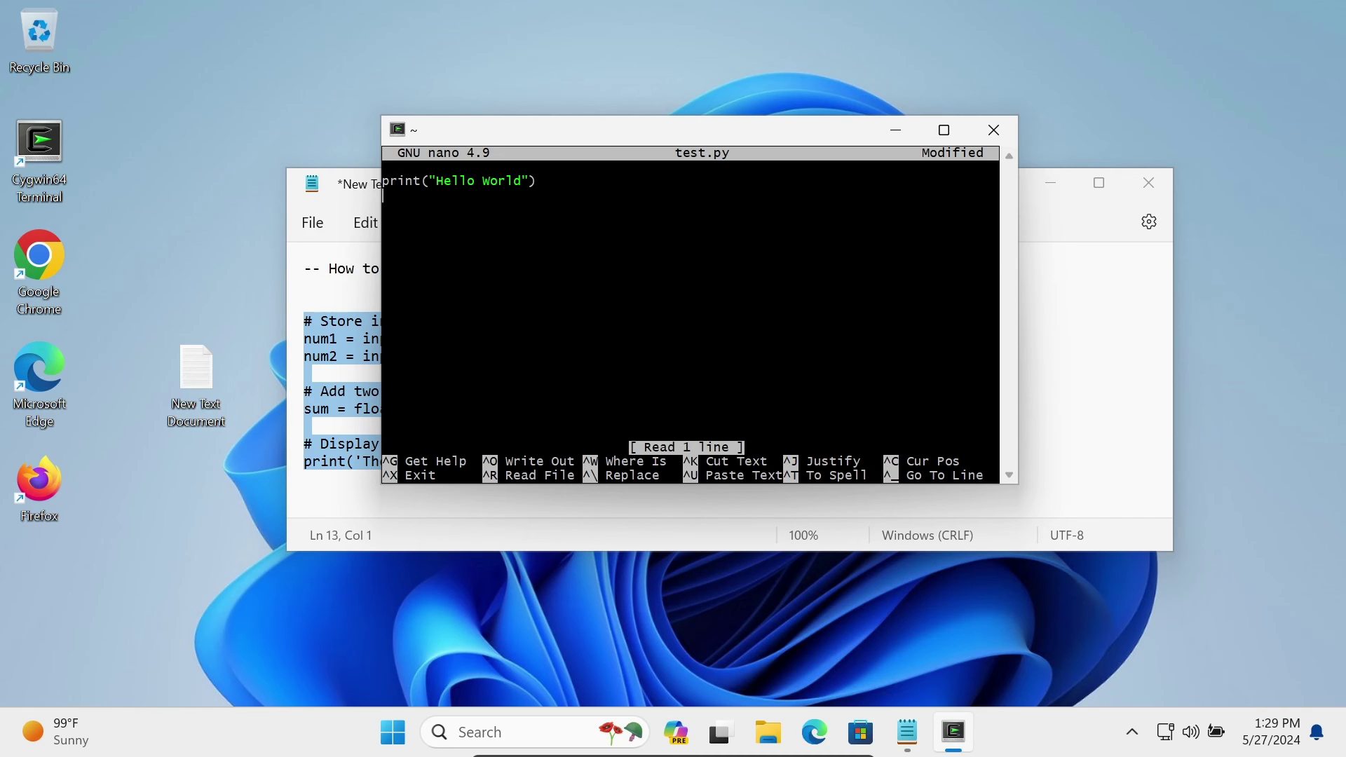
right_click(419, 214)
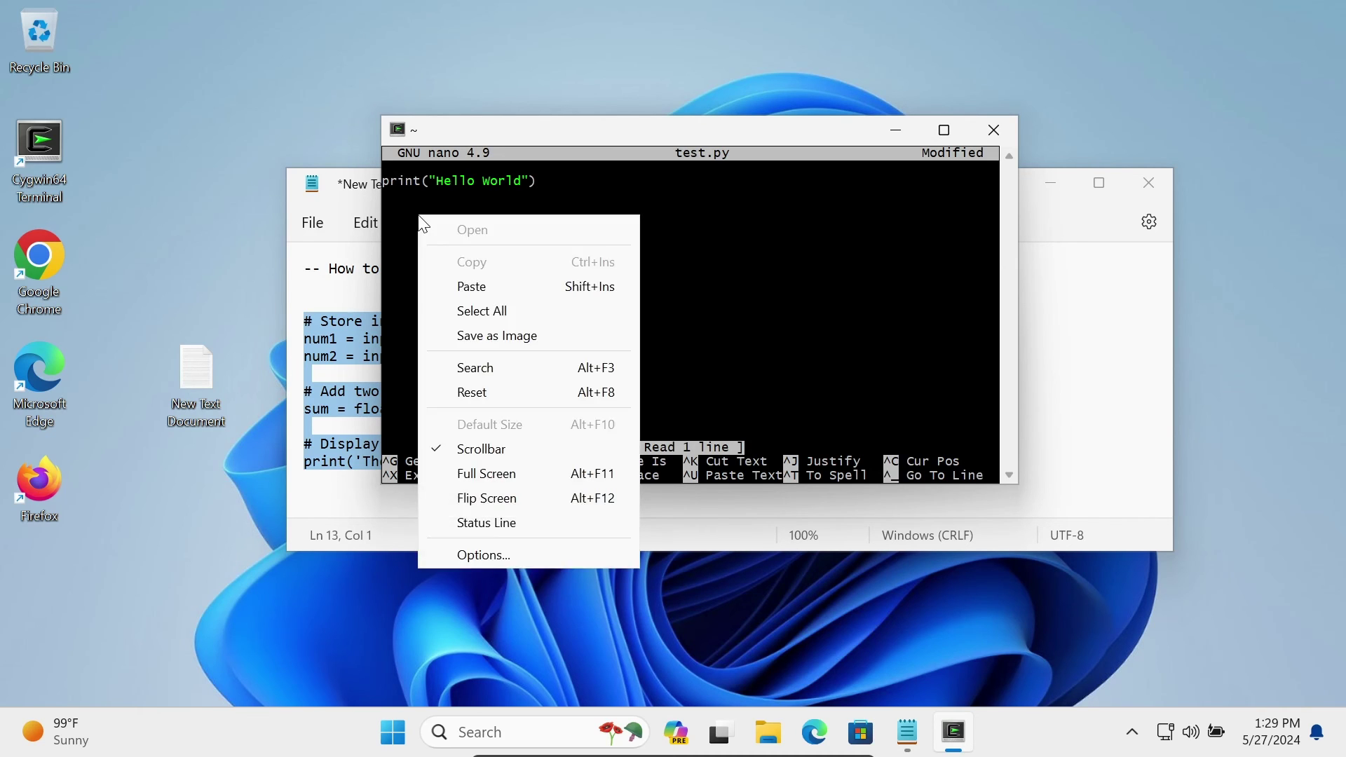
click(459, 284)
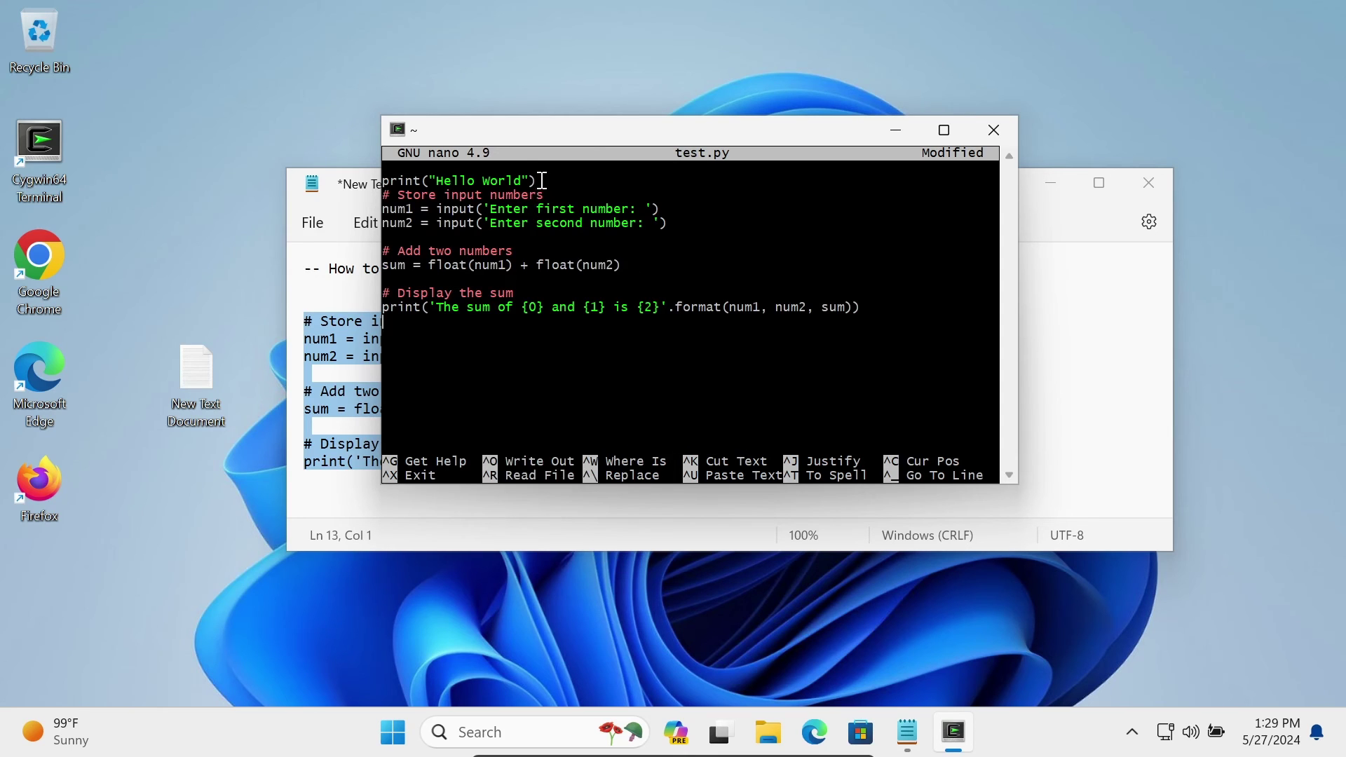
key(Up)
key(Up)
key(Up)
key(Up)
key(Up)
key(Up)
key(Up)
key(Up)
key(Delete)
key(Delete)
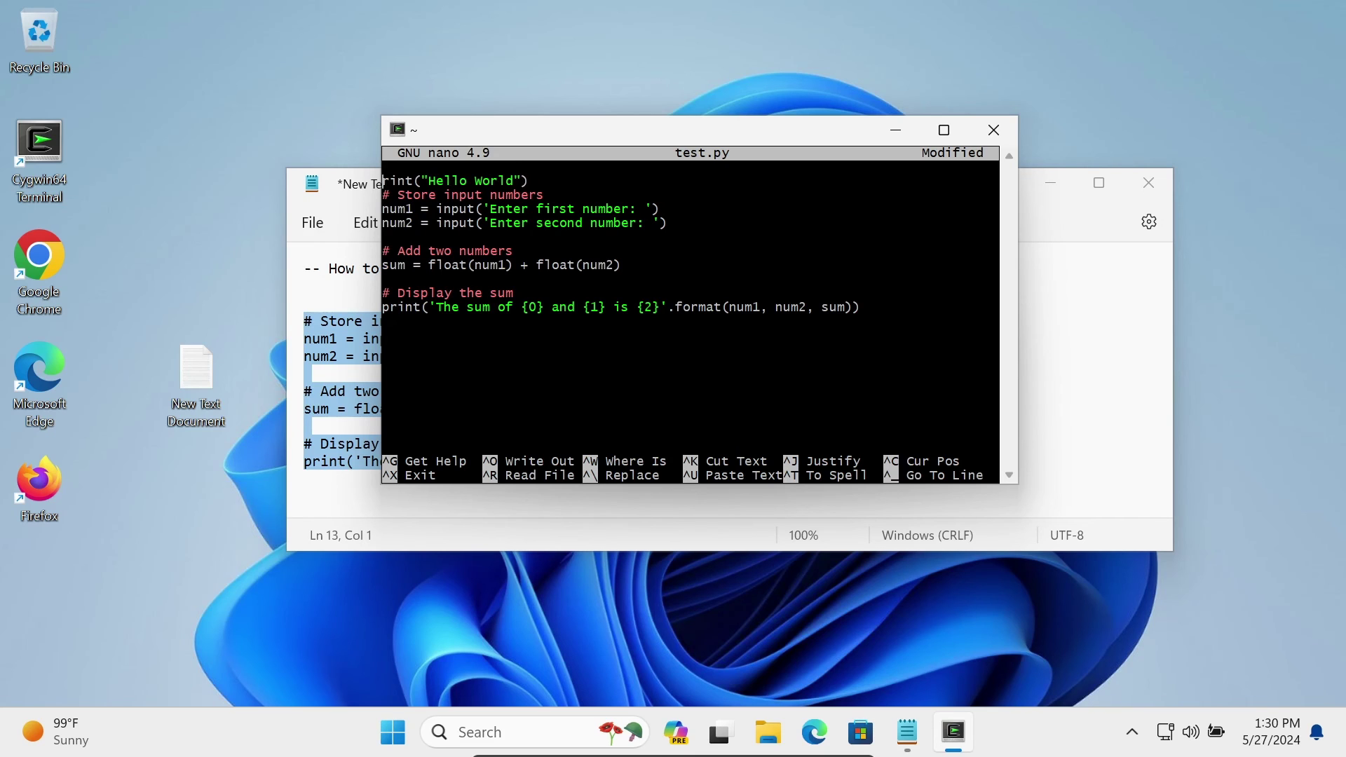
key(Delete)
key(Delete)
key(Delete)
key(Delete)
key(Delete)
key(Delete)
key(Delete)
key(Delete)
key(Delete)
key(Delete)
key(Delete)
key(Delete)
key(Delete)
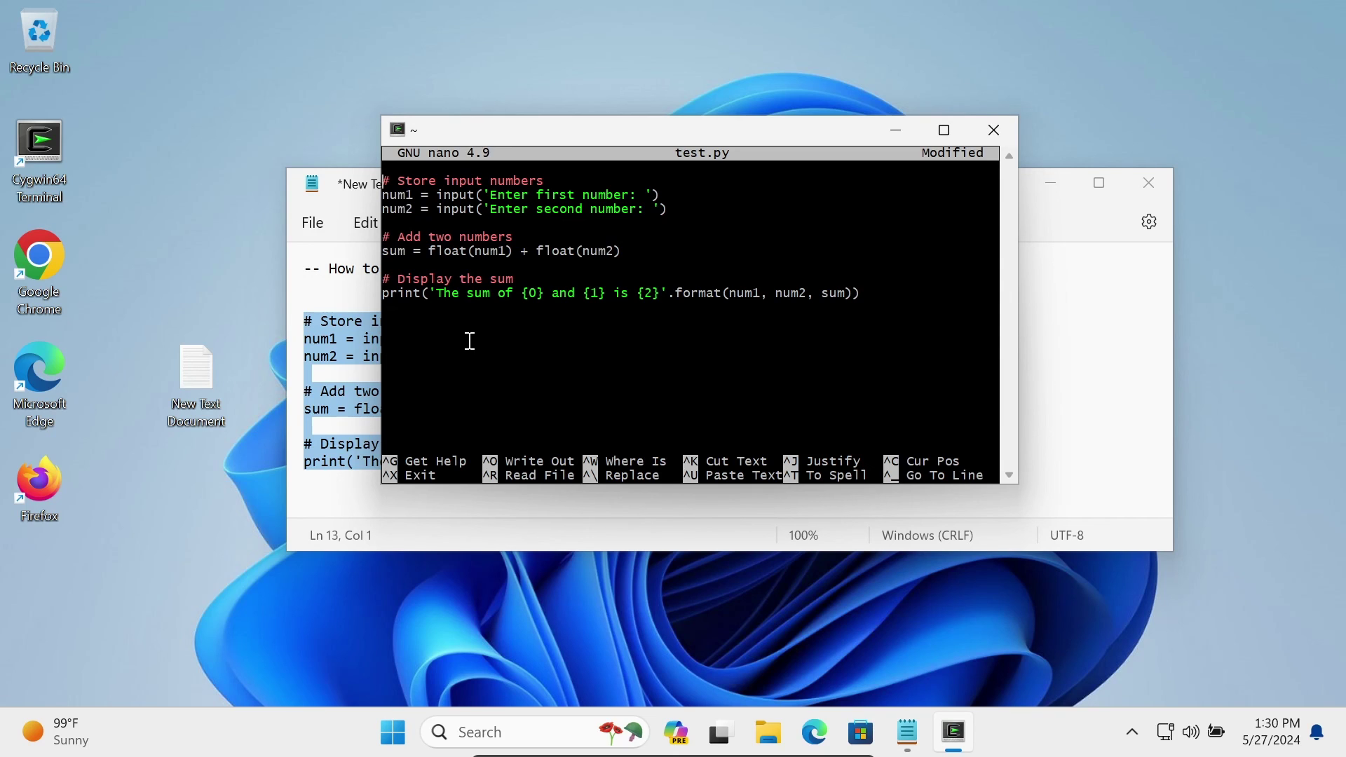
Save test.py under the same name and exit nano
key(ctrl+x)
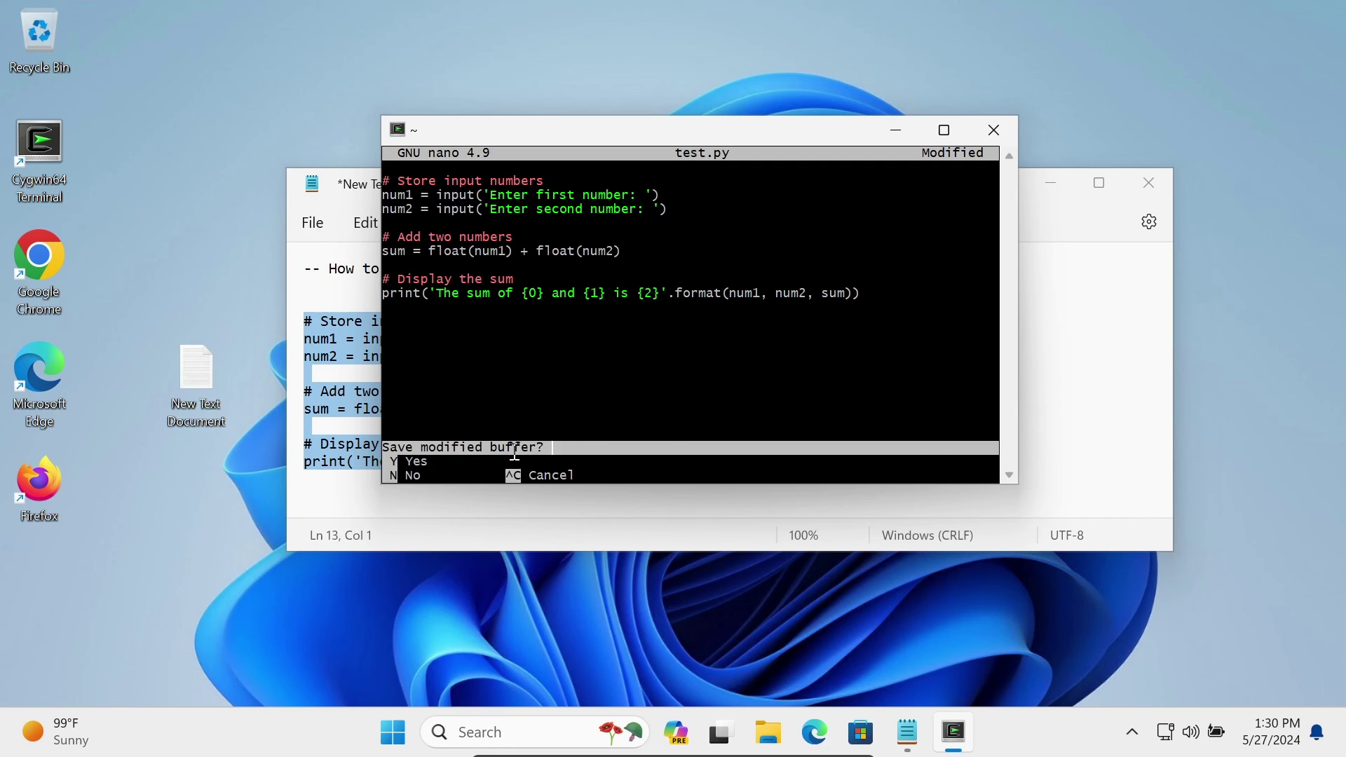
key(y)
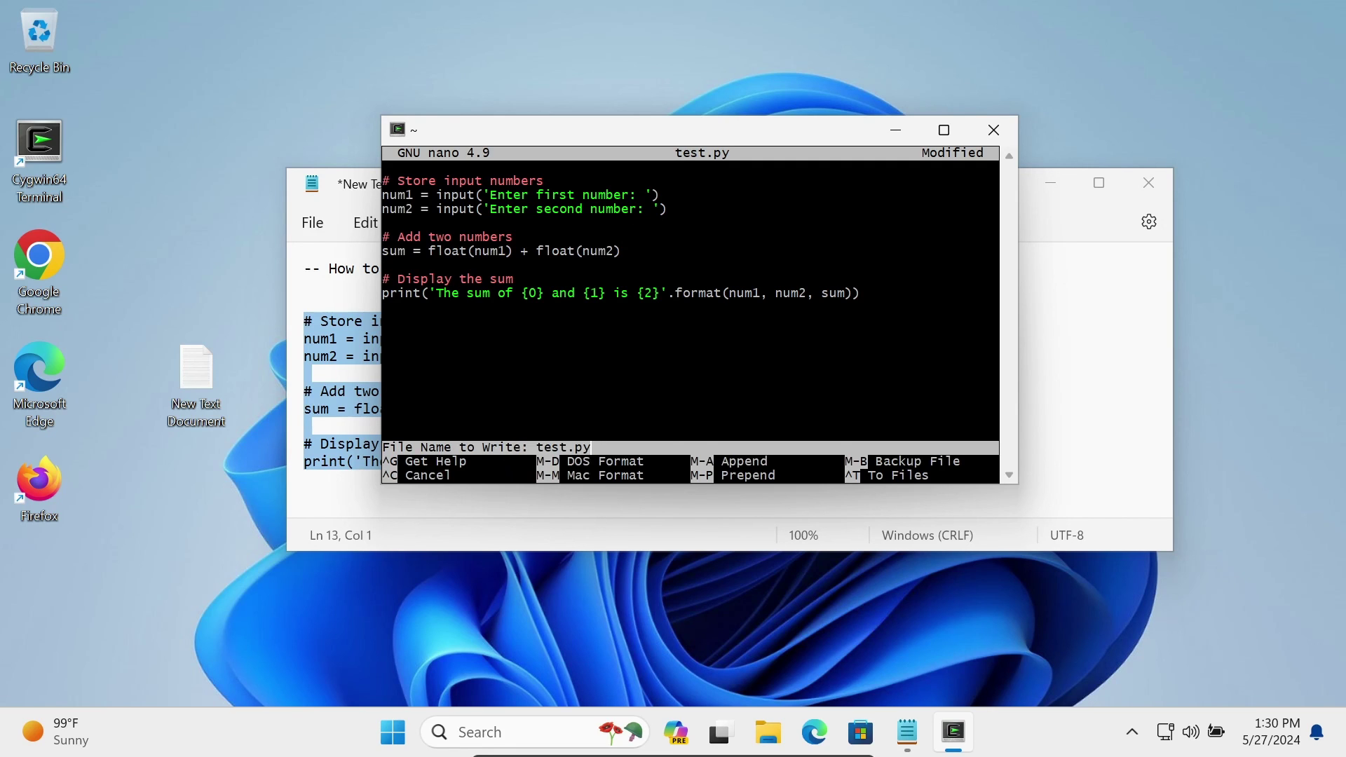
key(Return)
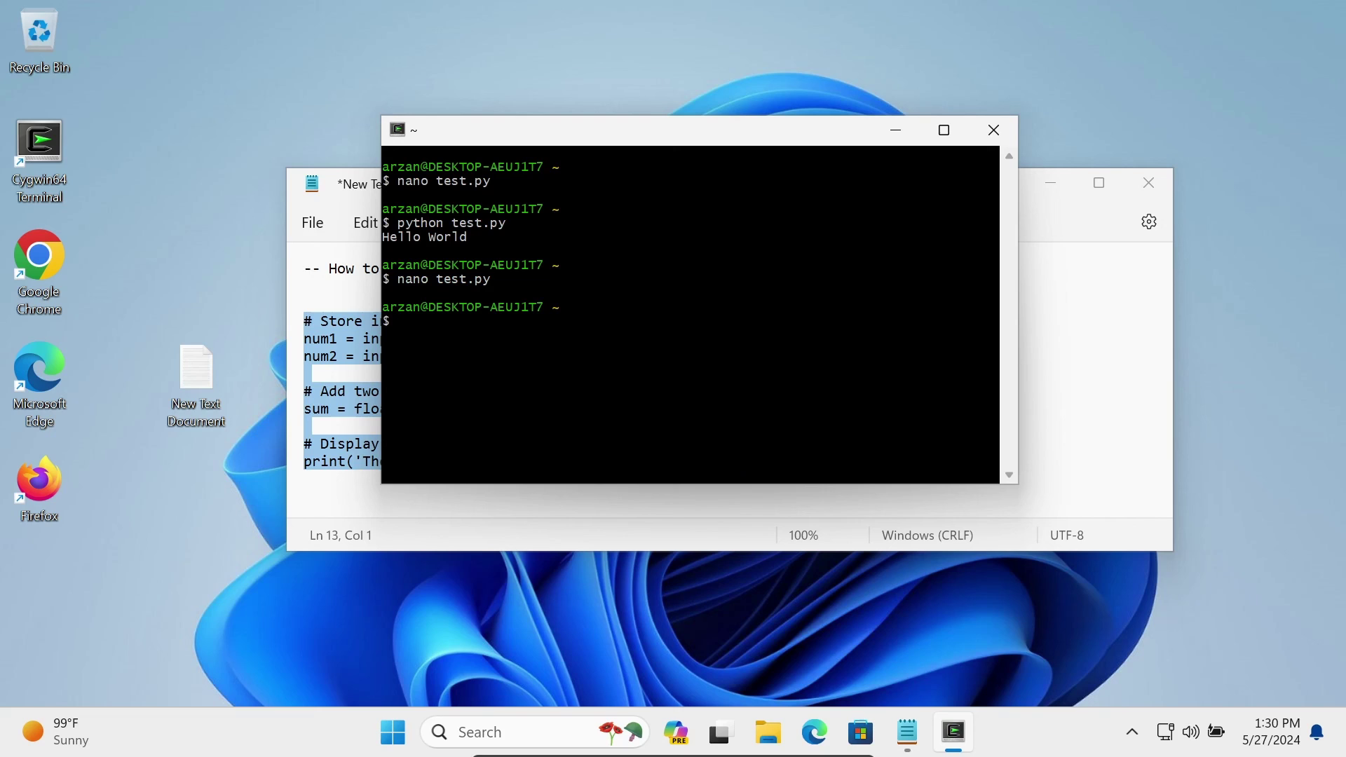
Rerun python test.py with inputs 9 and 6, getting the sum 15.0
key(Up)
key(Up)
key(Return)
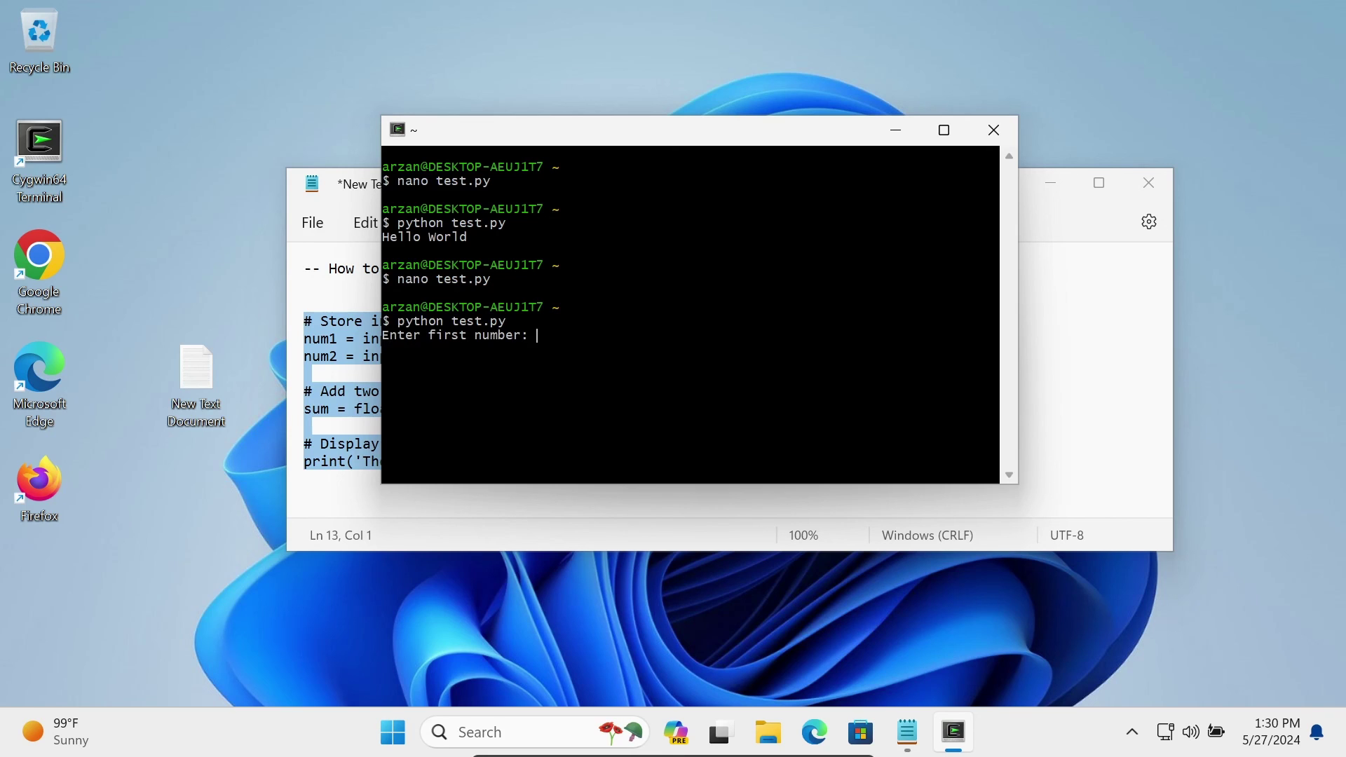
text(9)
key(Return)
text(6)
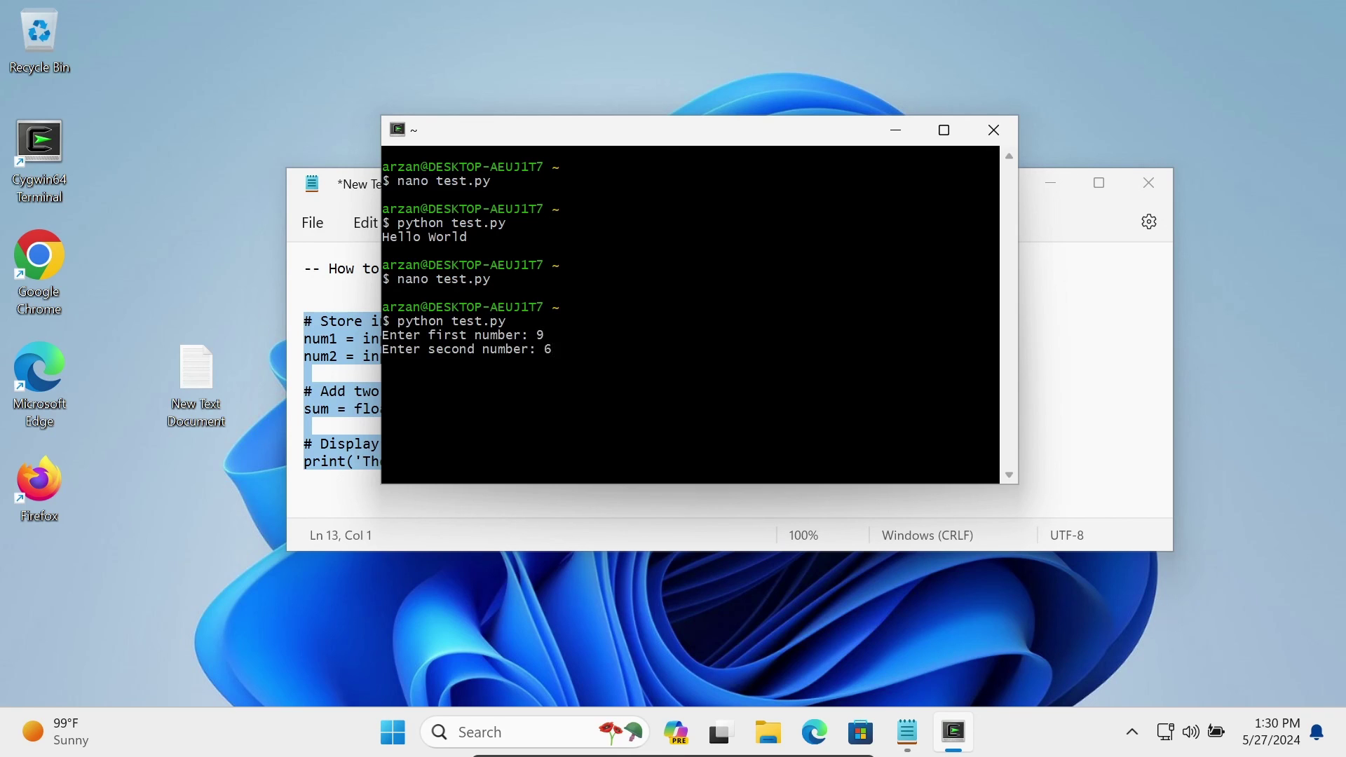
key(Return)
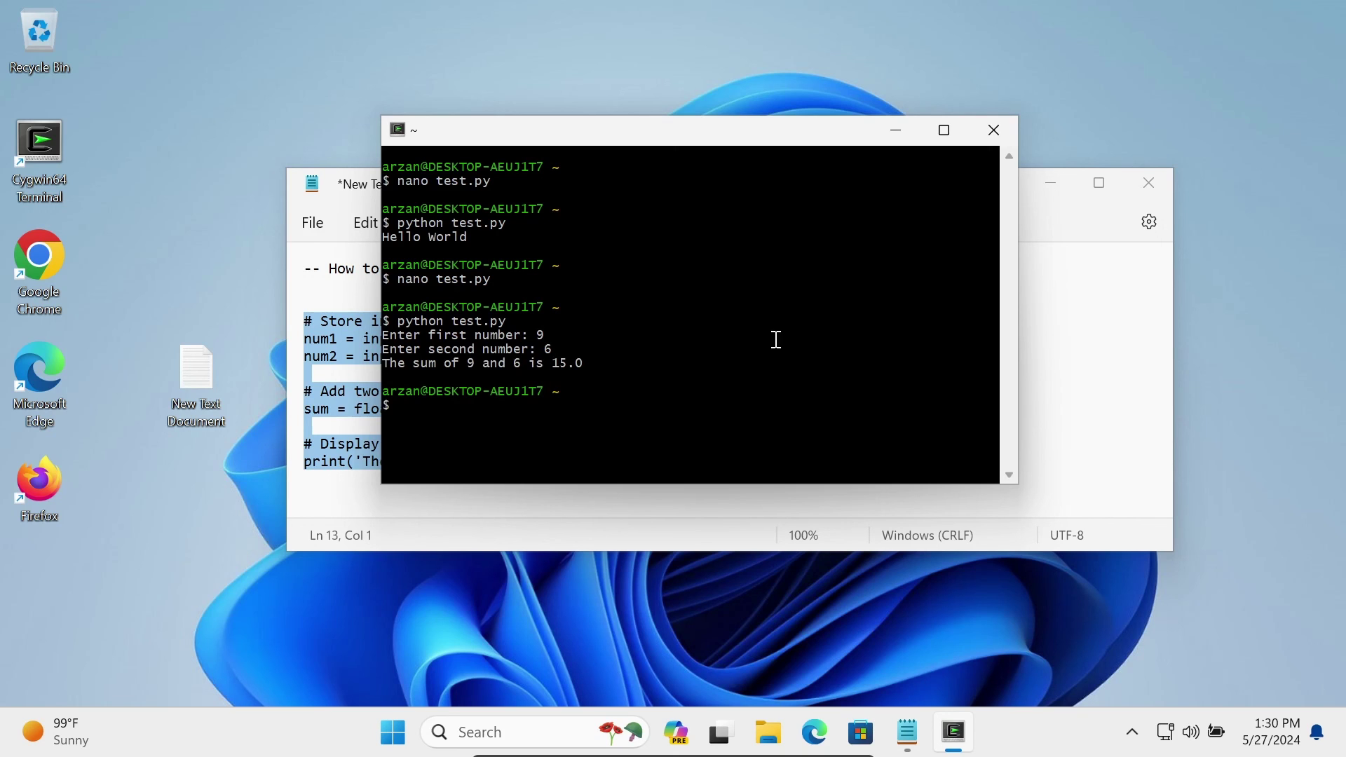
Bring the Notepad window with the sum-script notes back in front of the terminal
click(357, 298)
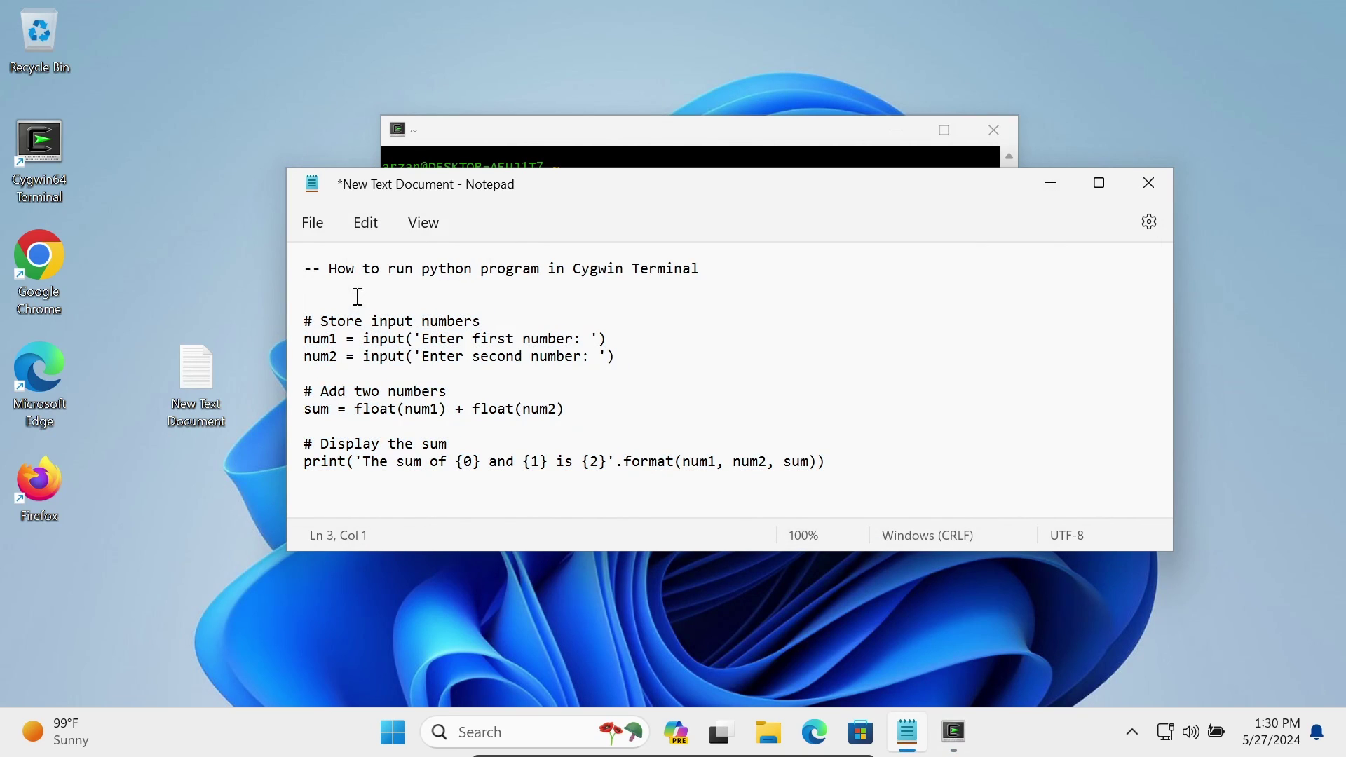